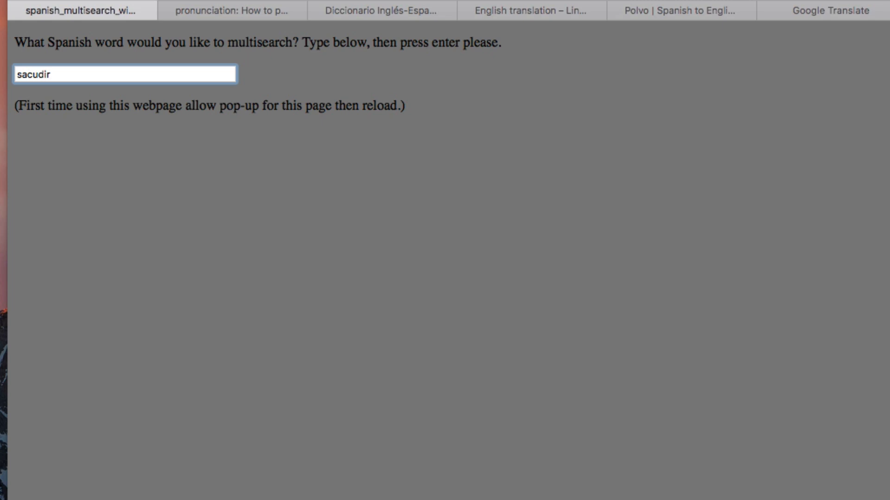
- Run the multisearch for "sacudir", then review the translated image results and the dictionary definitions
key("Return")
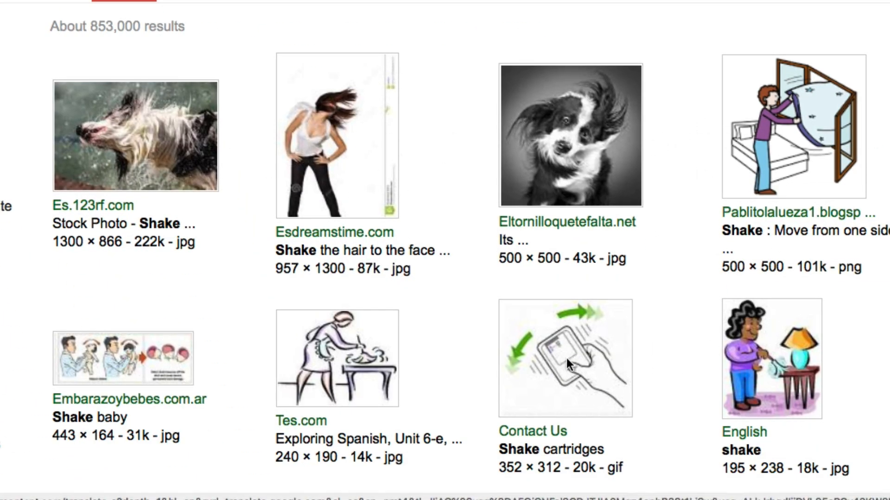
scroll(625, 363, "down", 5)
scroll(552, 244, "up", 3)
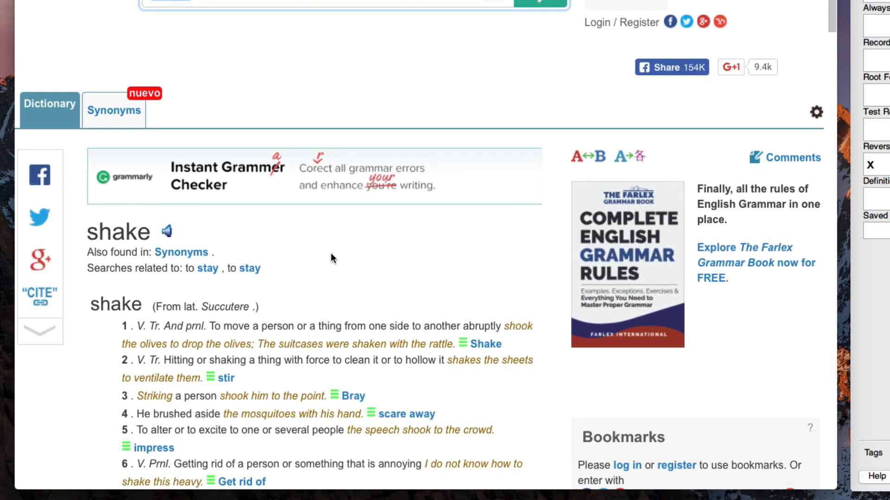
scroll(330, 254, "down", 4)
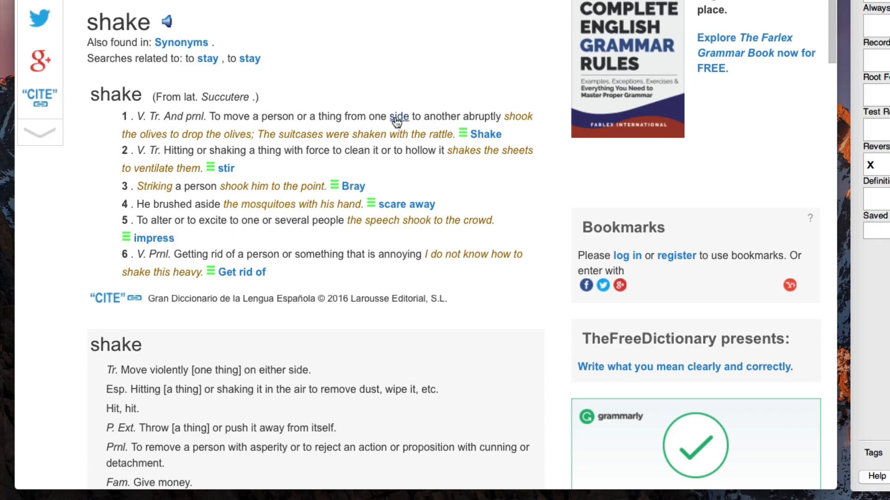
mouse_move(396, 121)
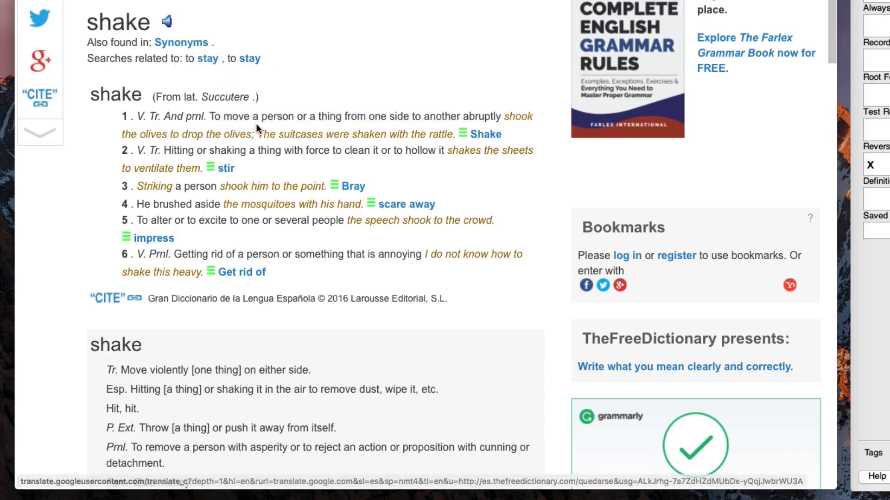
mouse_move(238, 118)
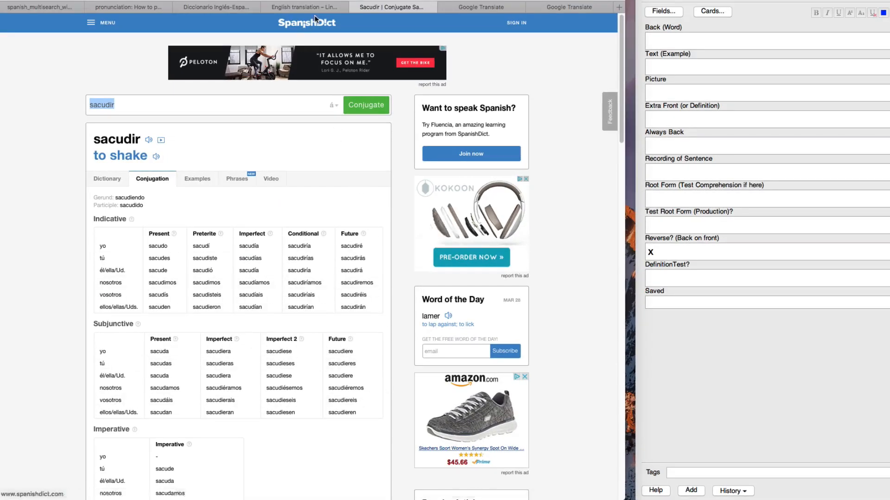
- Select the example sentence "La mujer sacudió el polvo de las alfombras." in the Linguee results
key("ctrl+shift+Tab")
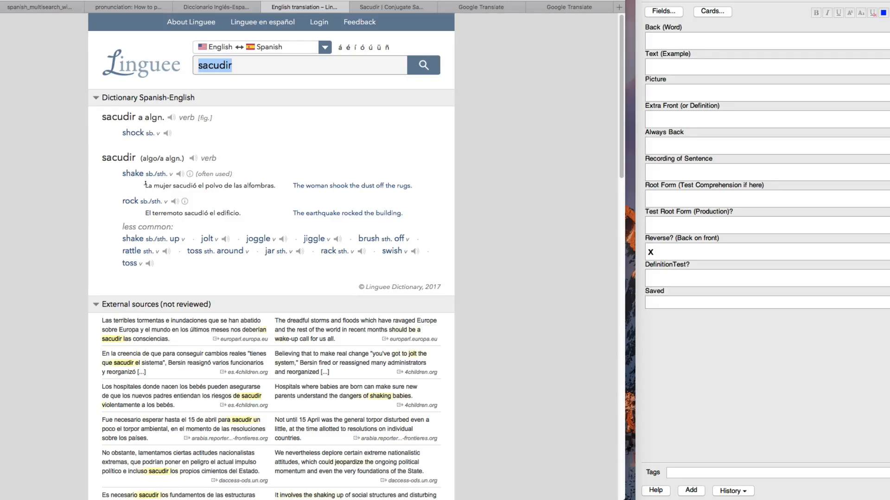
left_click_drag(146, 185, 276, 182)
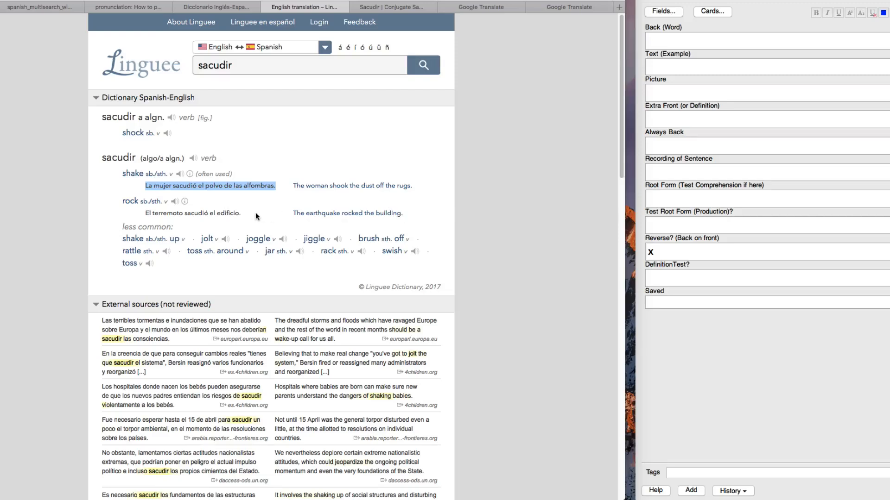
double_click(142, 185)
left_click(138, 190)
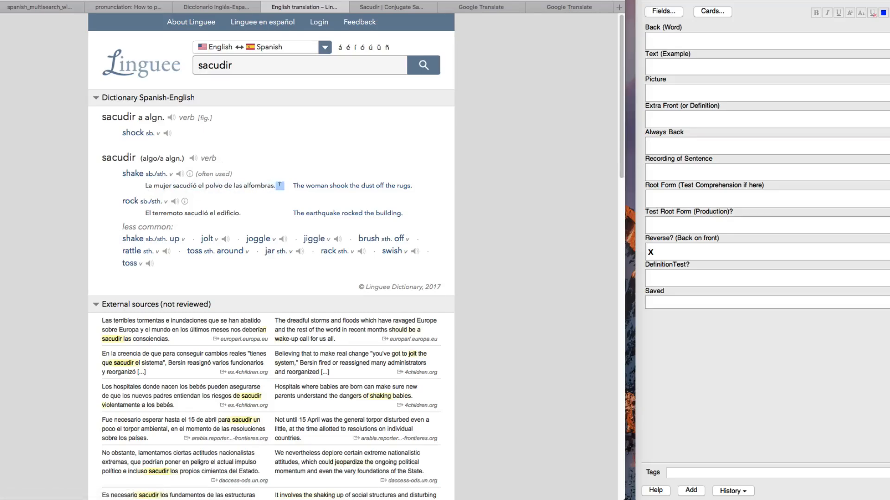
triple_click(147, 186)
- Look over the translated definitions, the image results and the conjugation table for "sacudir"
left_click(495, 8)
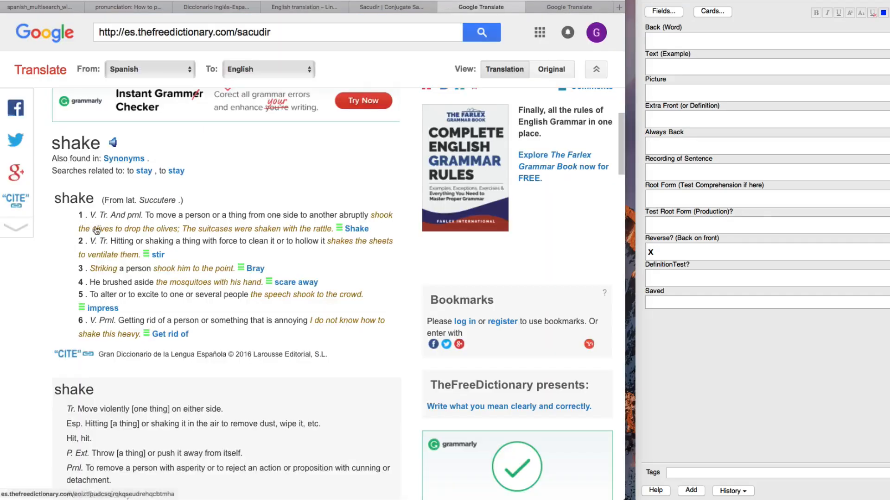
left_click(568, 7)
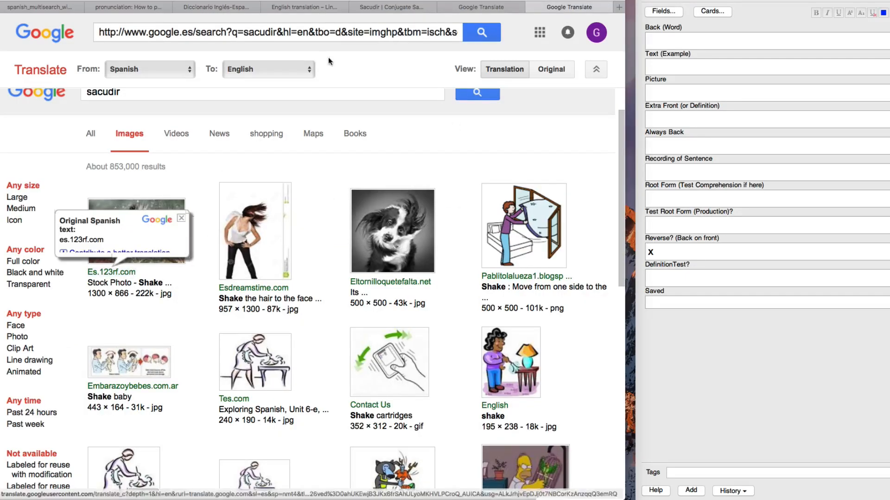
left_click(370, 8)
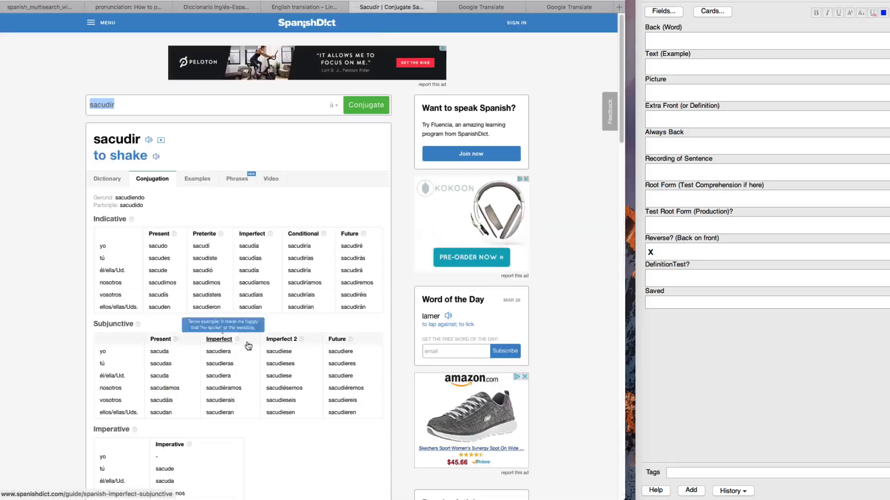
- Copy Linguee's example "La mujer sacudió el polvo de las alfombras" into the flashcard's Always Back and Text (Example) fields
left_click(338, 7)
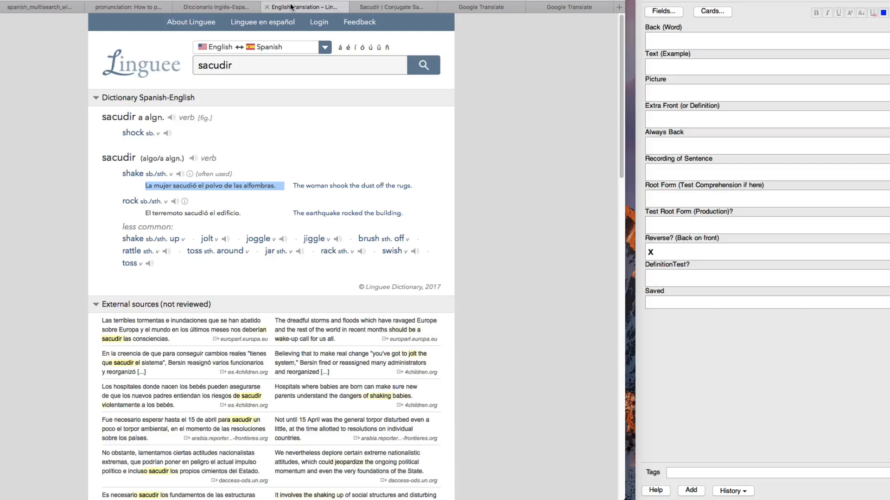
left_click_drag(145, 186, 270, 186)
key("super+c")
left_click(667, 143)
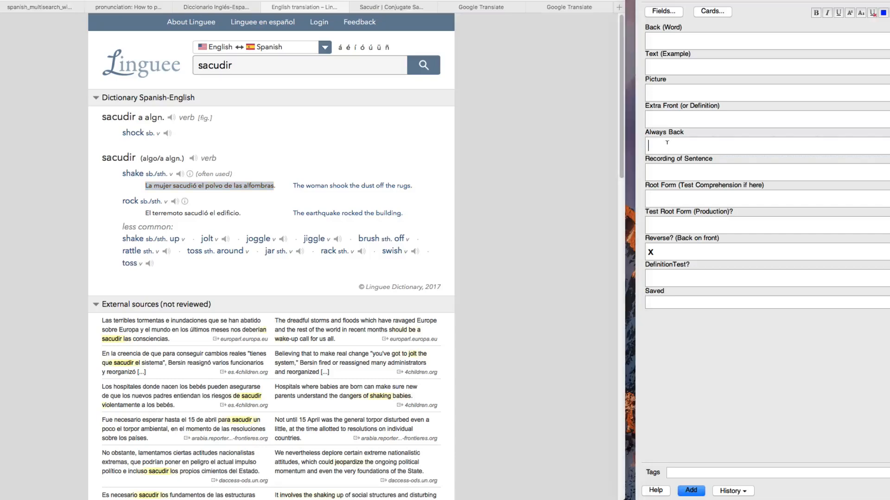
key("super+v")
left_click(663, 68)
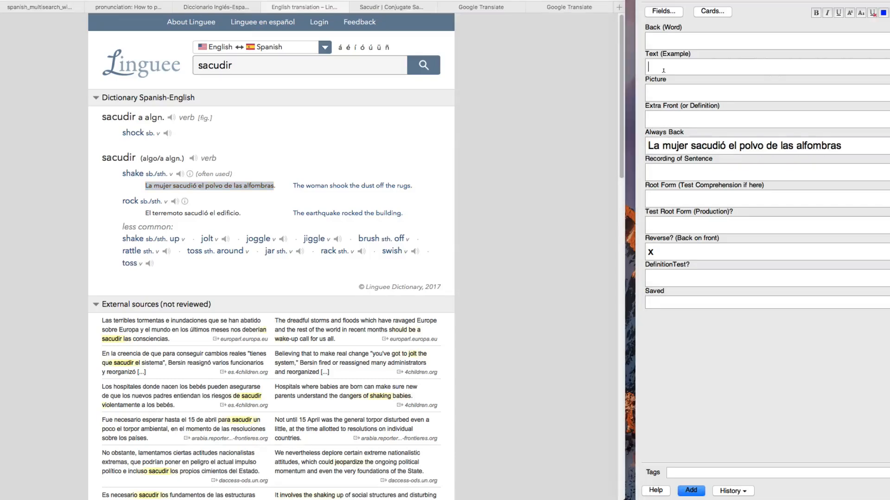
key("super+v")
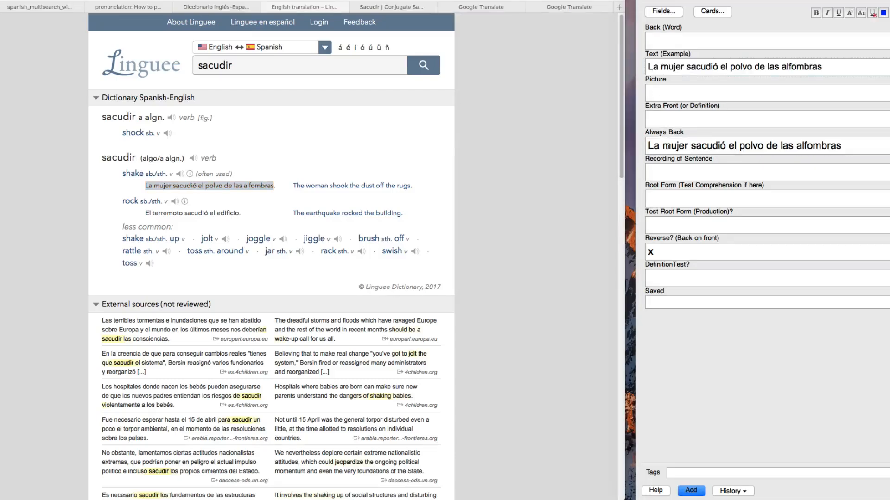
- Replace "sacudió" in the Text (Example) sentence with "__" and put the removed word in Back (Word)
double_click(701, 66)
key("super+c")
key("BackSpace")
type("__")
left_click(685, 38)
key("super+v")
key("BackSpace")
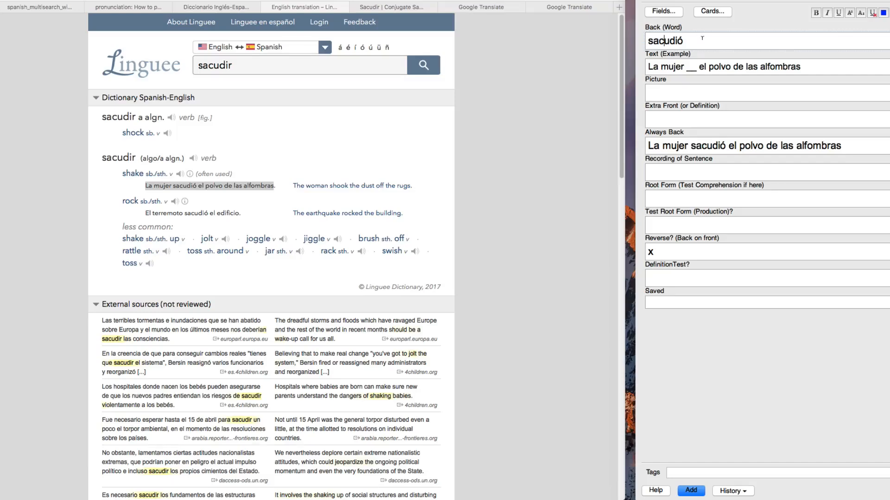
- Add the images of the person shaking a sheet, the woman shaking her hair and the wet dog to Picture
left_click(573, 9)
mouse_move(533, 224)
left_mouse_down()
mouse_move(652, 85)
mouse_move(658, 90)
left_mouse_up()
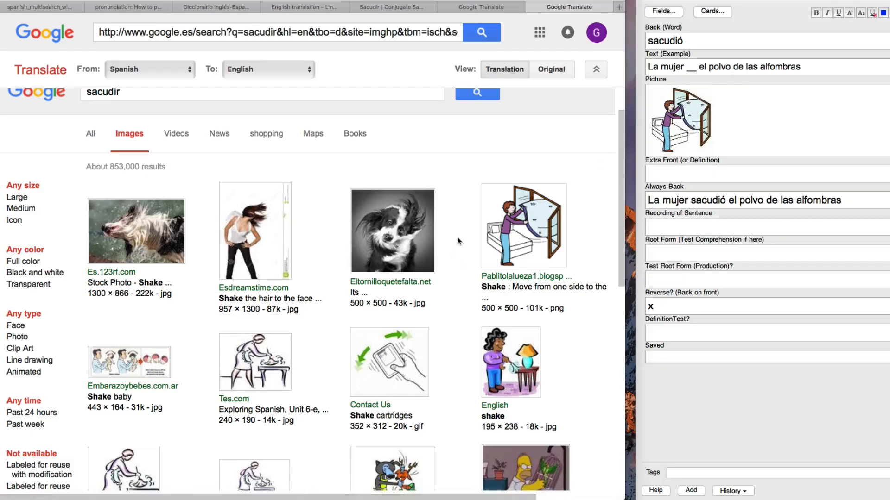
mouse_move(256, 238)
left_mouse_down()
mouse_move(667, 97)
mouse_move(723, 111)
left_mouse_up()
left_click_drag(183, 239, 857, 130)
- Copy the original Spanish definition "Mover a una persona o una cosa de un lado a otro con brusquedad" into Extra Front and DefinitionTest?
left_click(766, 181)
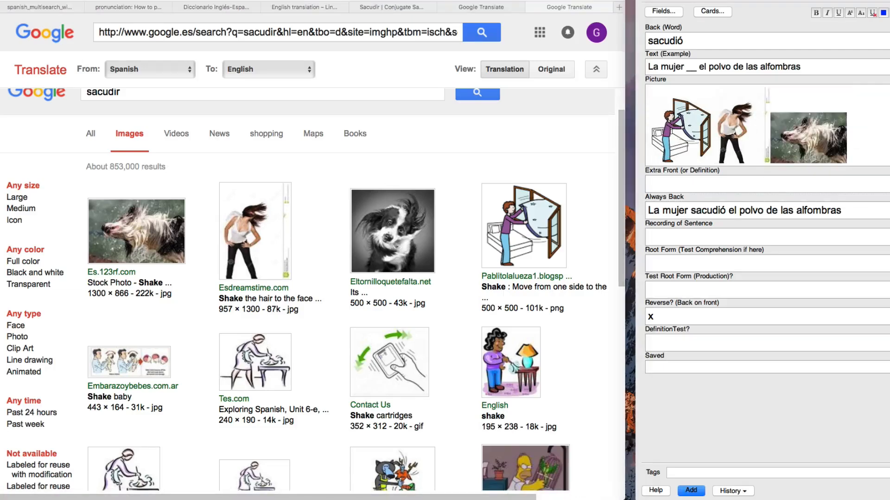
left_click(499, 8)
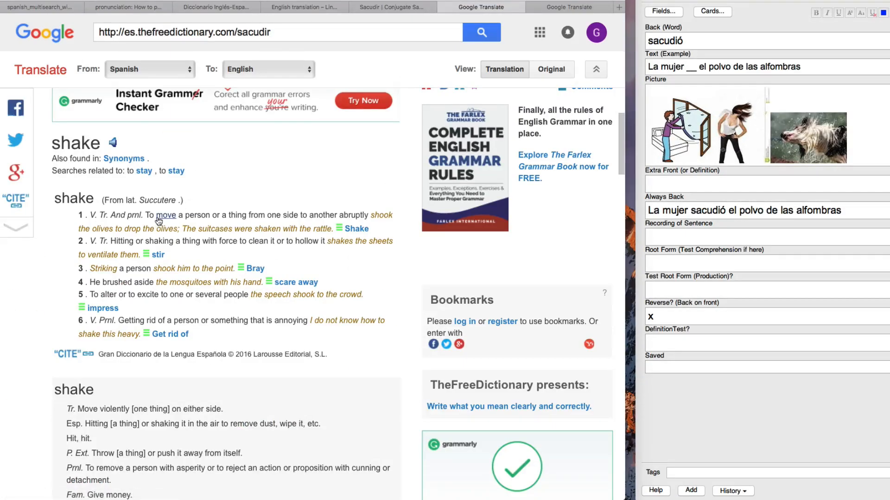
mouse_move(159, 221)
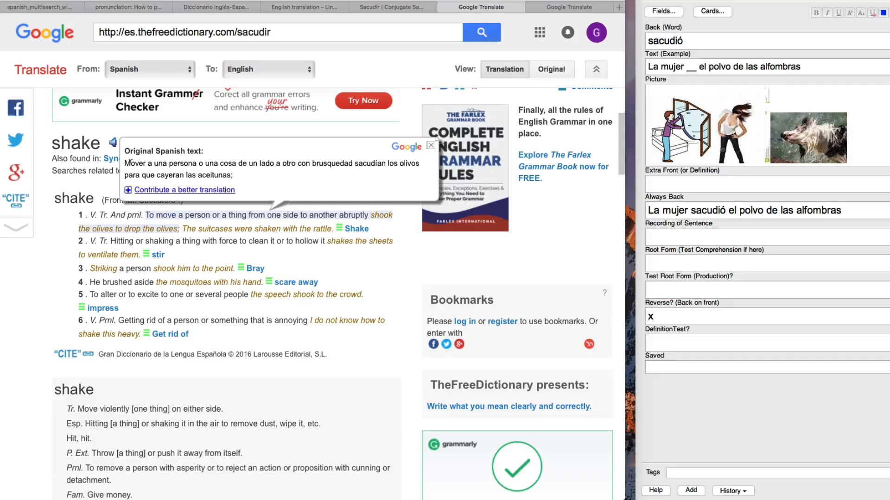
left_click_drag(126, 162, 316, 163)
key("super+c")
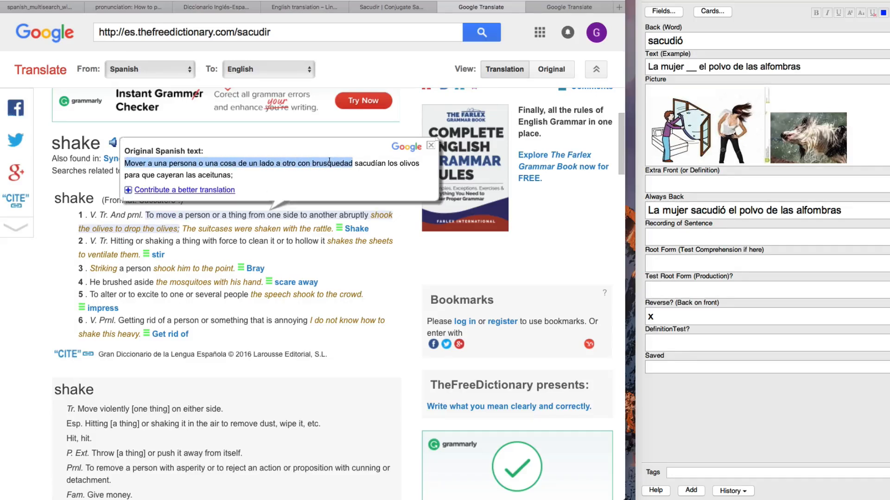
left_click(687, 276)
left_click(670, 185)
key("super+v")
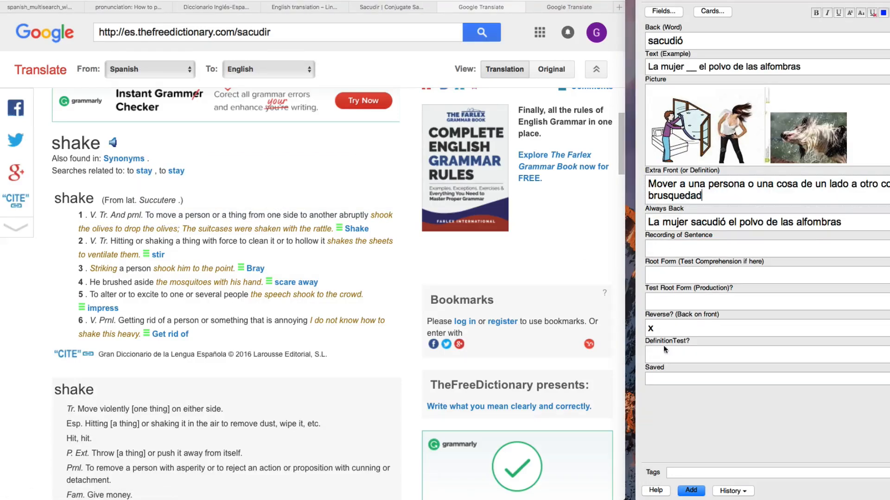
key("super+v")
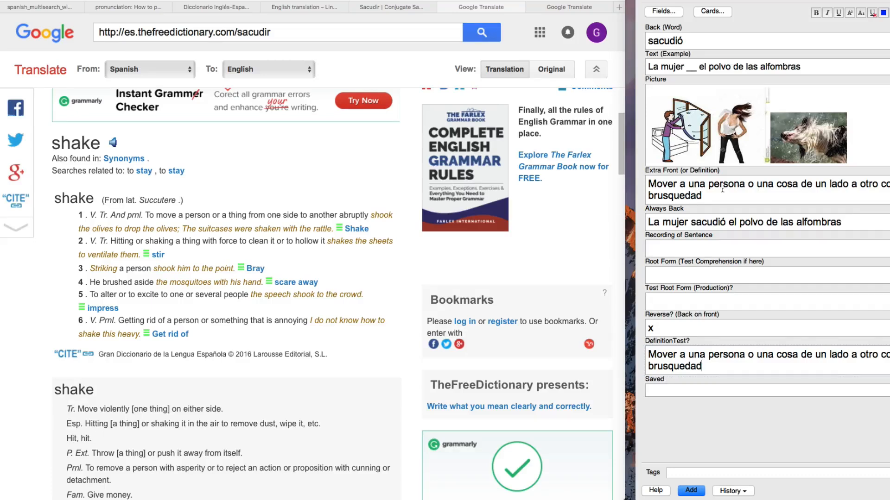
- Insert the line "sacudir - past tense" above the definition in Extra Front, followed by a blank line
left_click(648, 184)
key("Return")
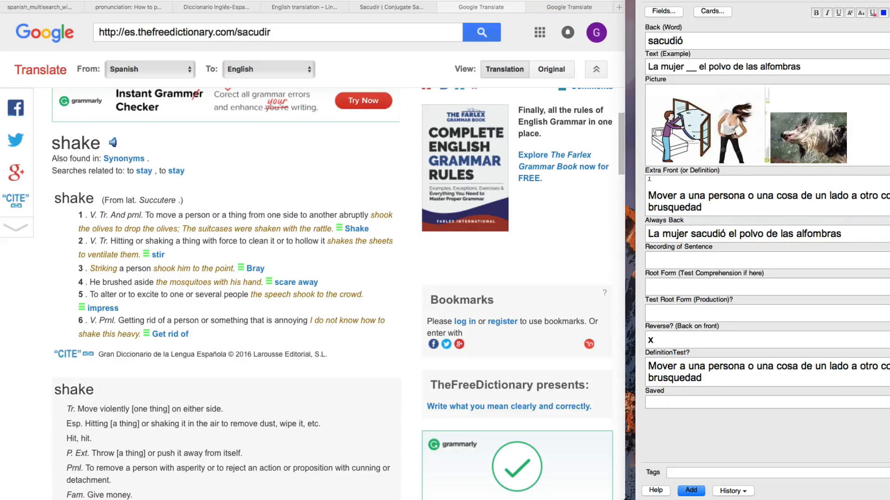
type("sacudir - past tense")
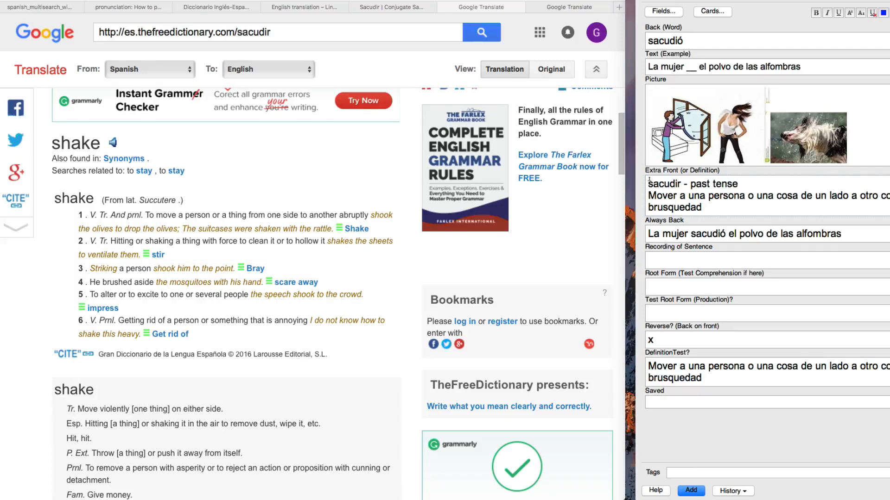
key("Return")
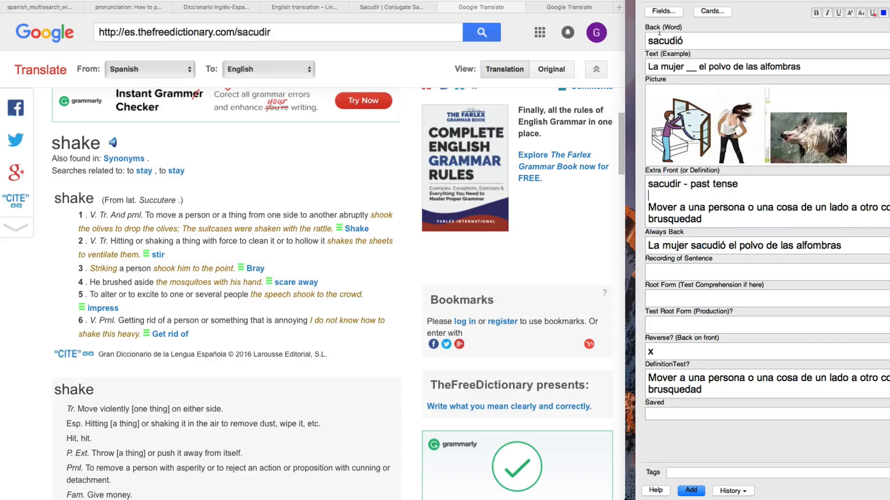
- Delete the "sacudir - past tense" line and the blank line from Extra Front
double_click(661, 184)
double_click(648, 377)
left_click(709, 385)
left_click_drag(691, 207, 645, 151)
key("BackSpace")
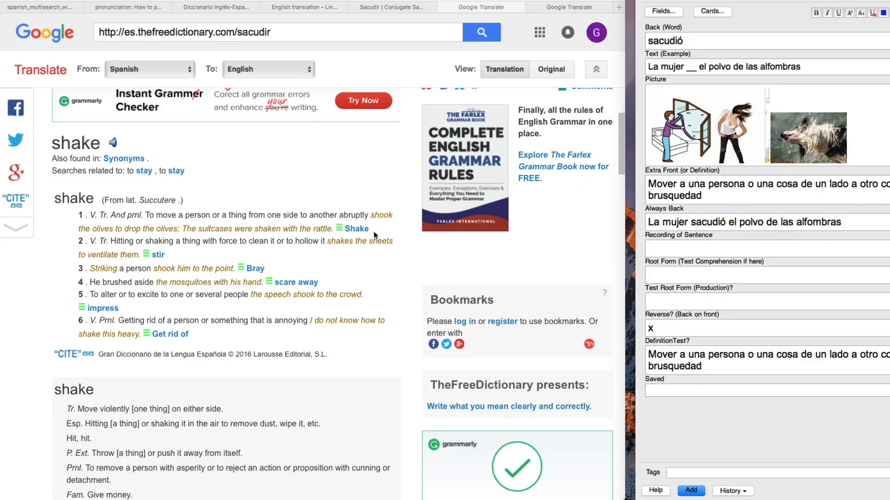
- Append the second Spanish definition, "Golpear o agitar una cosa con fuerza para limpiarla o ahuecarla", on a new line in DefinitionTest?
left_click(376, 254)
mouse_move(126, 245)
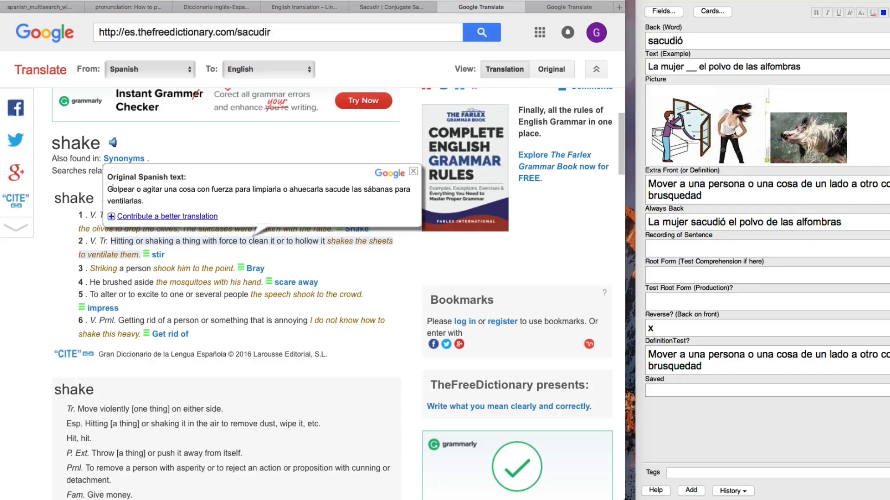
left_click_drag(115, 190, 292, 189)
key("super+c")
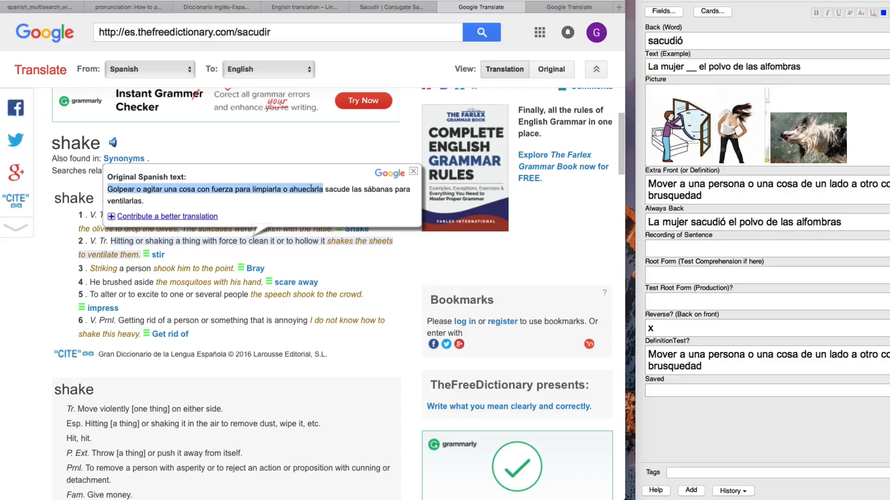
left_click(732, 359)
key("Return")
key("super+v")
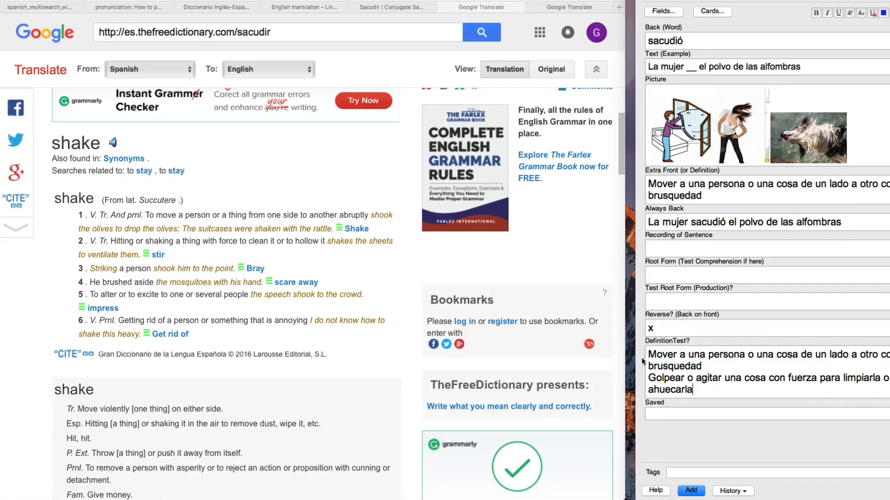
- Number the two definitions in DefinitionTest? as "1." and "2."
type("1.")
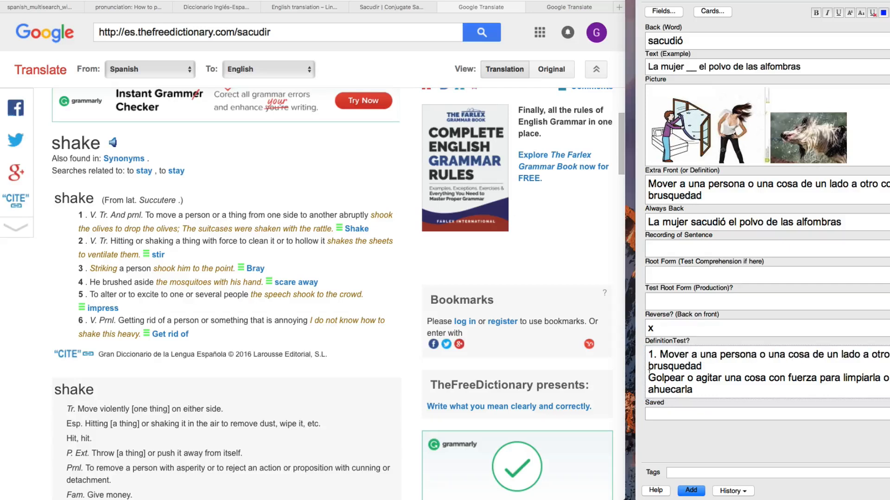
left_click(648, 377)
type("2.")
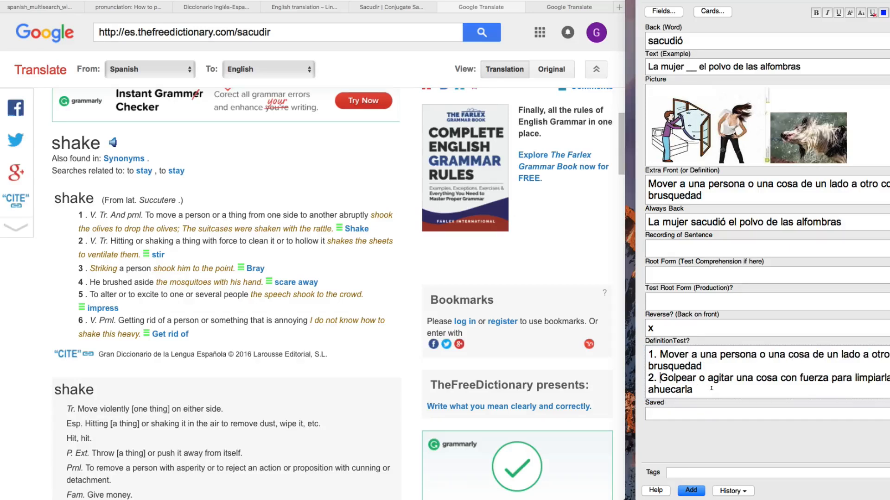
- Delete the second definition, the "1." numbering and the leftover empty line from DefinitionTest?
left_click_drag(663, 388, 618, 377)
key("BackSpace")
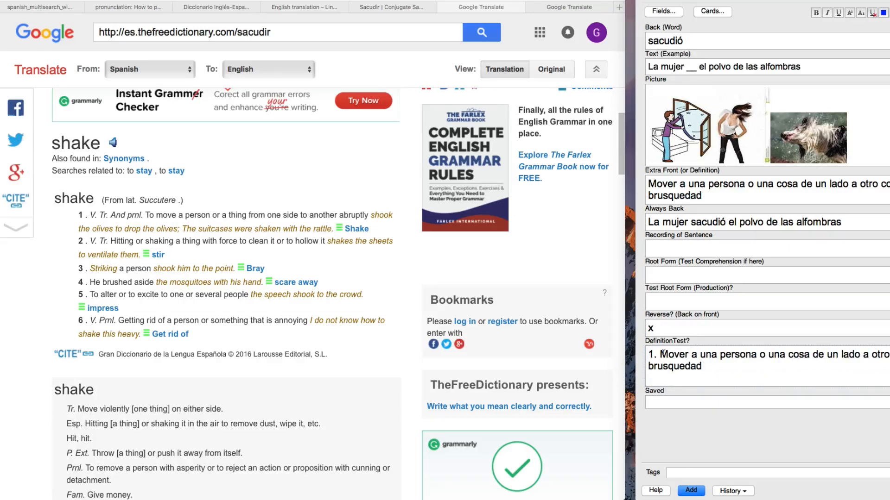
left_click_drag(659, 353, 648, 353)
key("BackSpace")
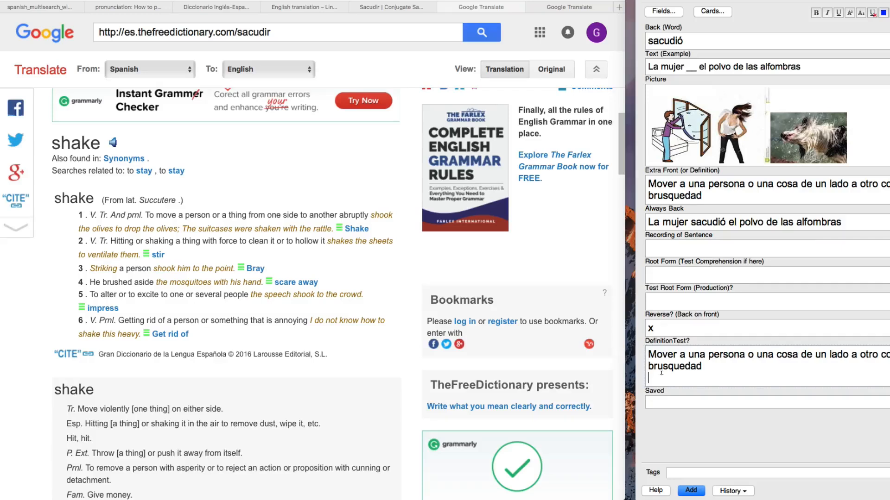
key("BackSpace")
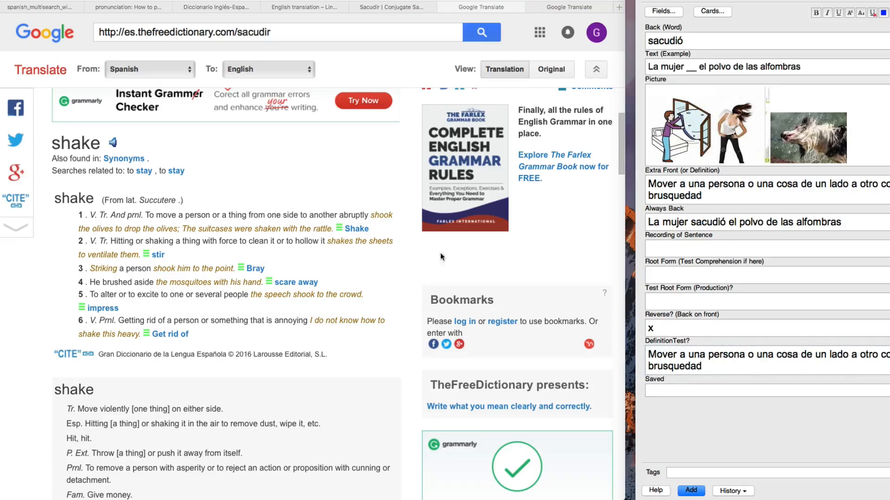
- Enter "sacudir" in the Root Form (Test Comprehension if here) field
left_click(662, 272)
type("sacudir")
double_click(700, 269)
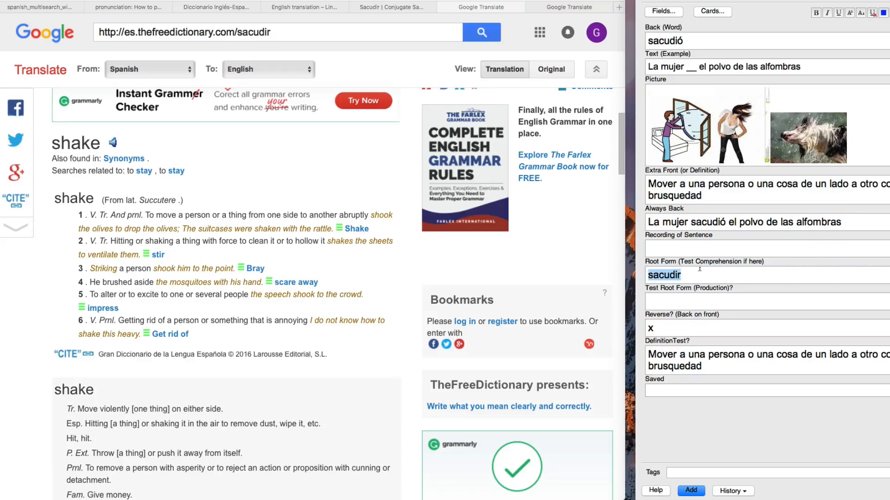
- Review the previews of the Root Form comprehension and production cards, and mark Test Root Form (Production)? with "x"
left_click(676, 299)
left_click(712, 10)
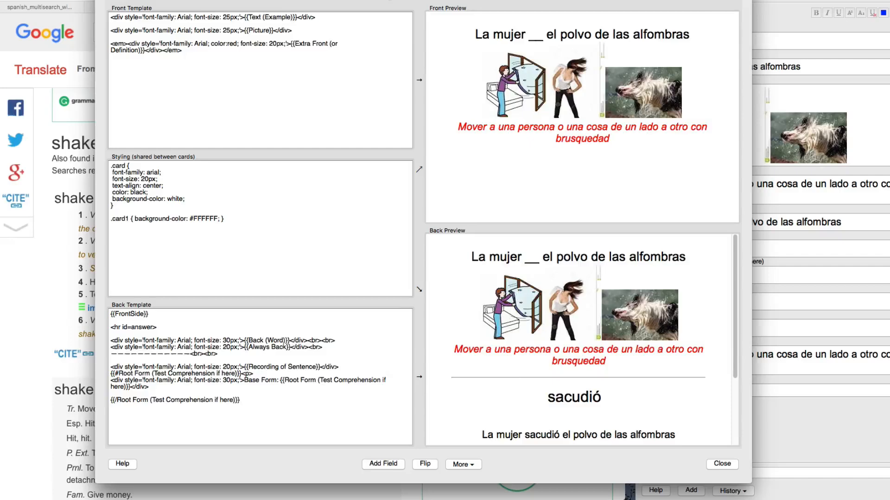
left_click(468, 1)
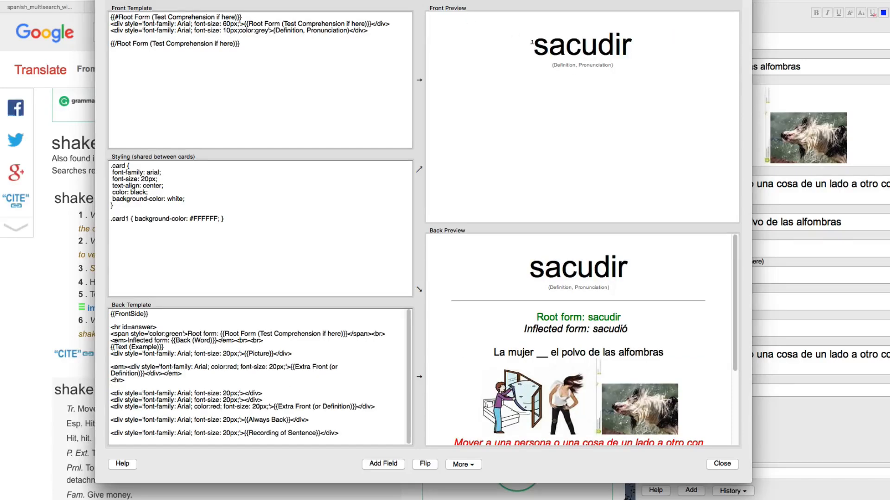
left_click_drag(531, 42, 638, 43)
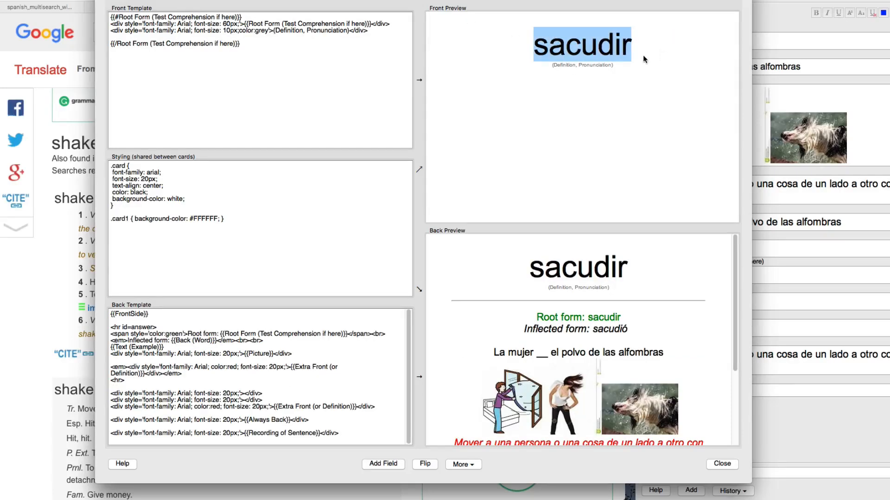
left_click(493, 1)
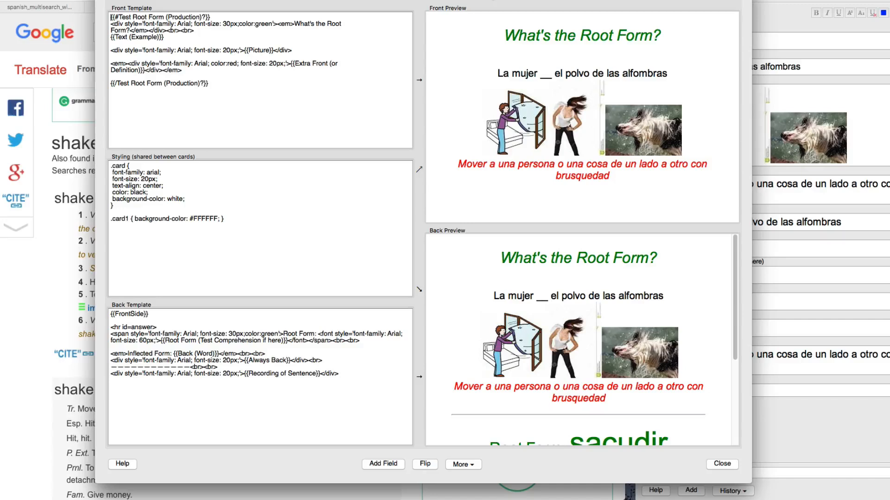
left_click_drag(498, 73, 673, 69)
left_click(652, 55)
left_click_drag(511, 34, 694, 34)
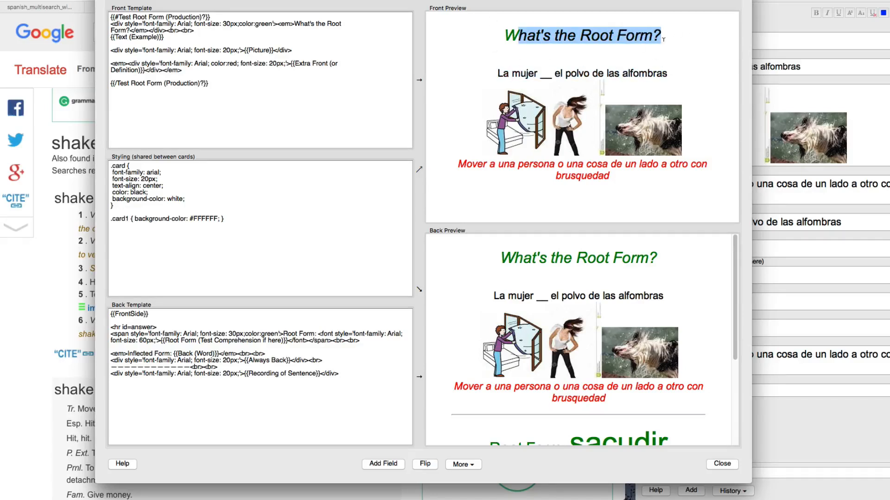
left_click(722, 464)
type("x")
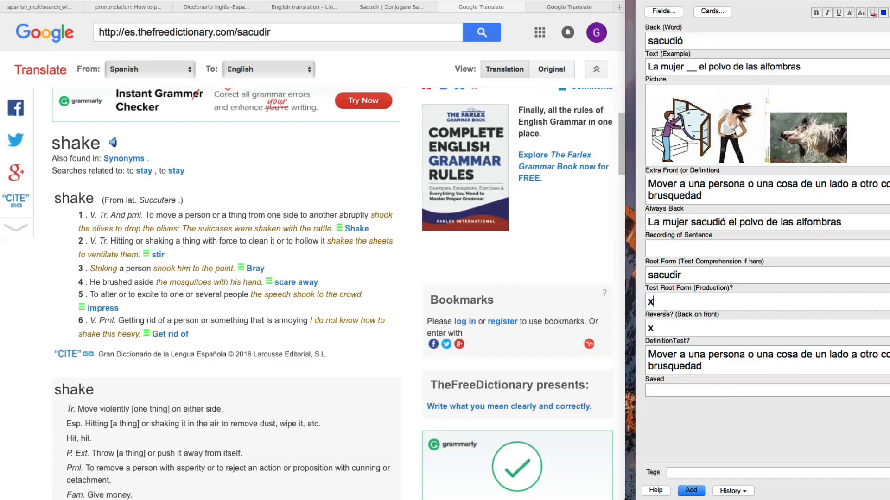
- Examine the card template preview of the Reverse (Back on front) card
left_click(668, 324)
left_click(714, 11)
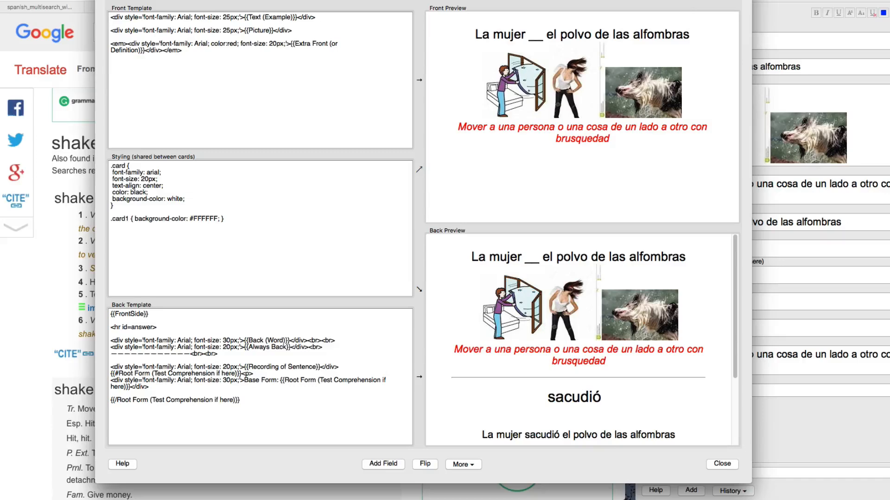
left_click(308, 0)
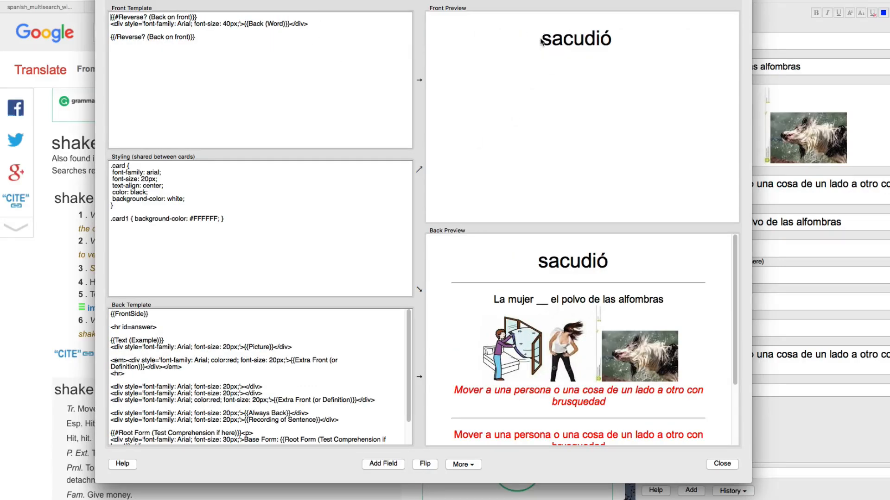
left_click_drag(542, 42, 629, 37)
left_click(733, 467)
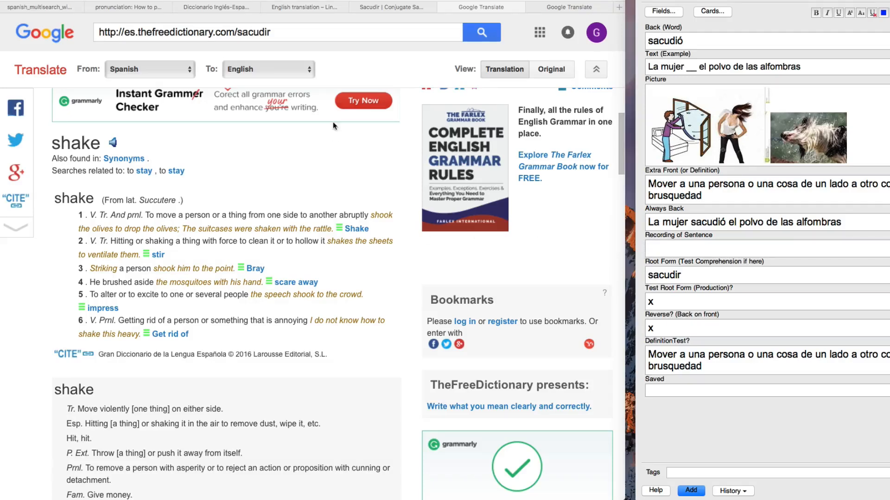
- Capture the Indicative and Subjunctive tables of the SpanishDict "sacudir" conjugation and paste the image below the sentence in Always Back
left_click(398, 7)
key("super+shift+4")
left_click_drag(88, 166, 394, 437)
left_click(857, 220)
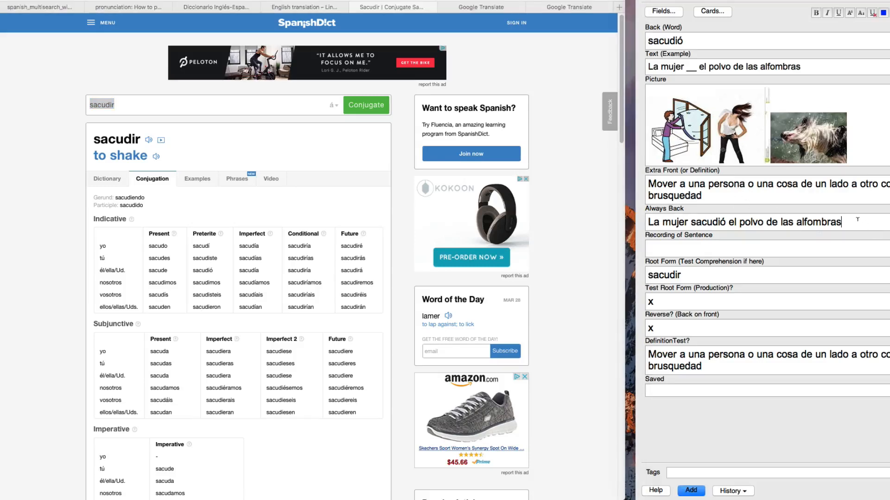
key("Return")
key("Return")
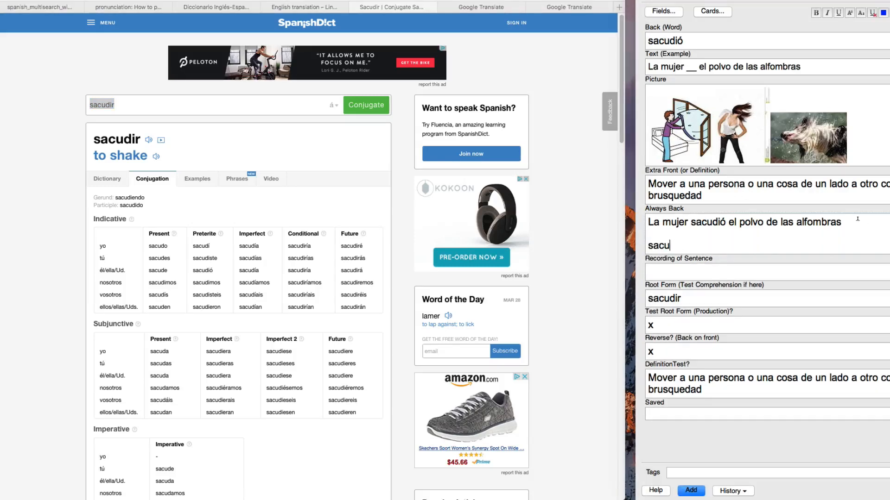
left_click_drag(82, 204, 402, 430)
key("super+v")
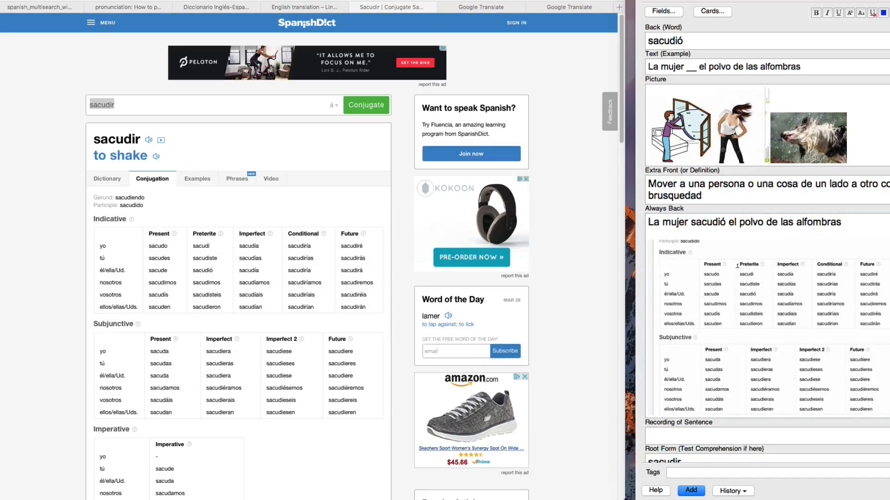
- Add the finished "sacudir" note and delete the carried-over conjugation image from Always Back in the new note
scroll(737, 266, "down", 5)
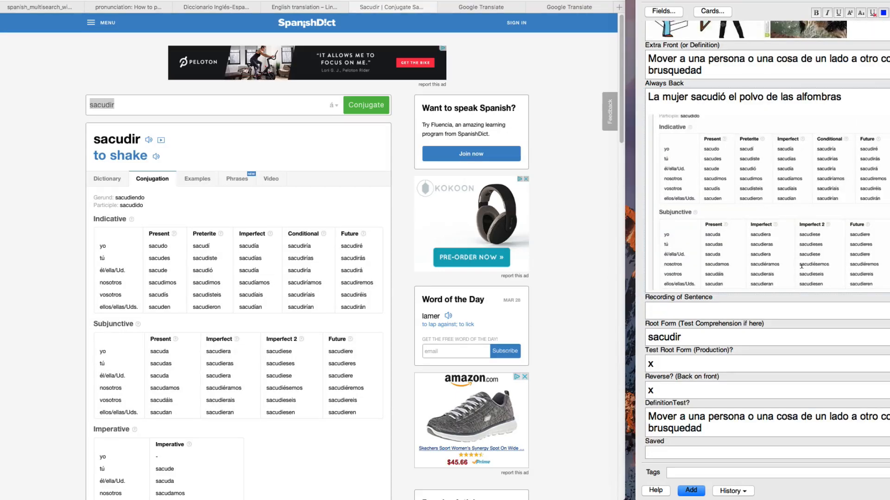
key("super+Return")
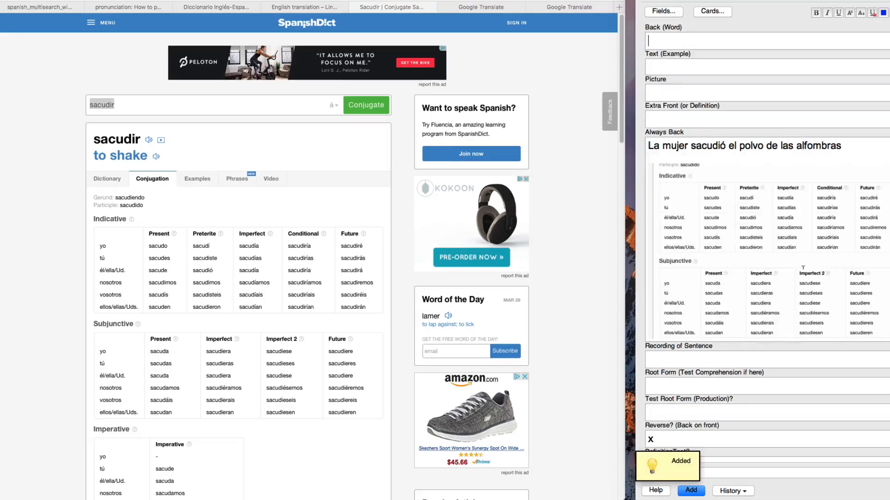
key("BackSpace")
key("BackSpace")
key("BackSpace")
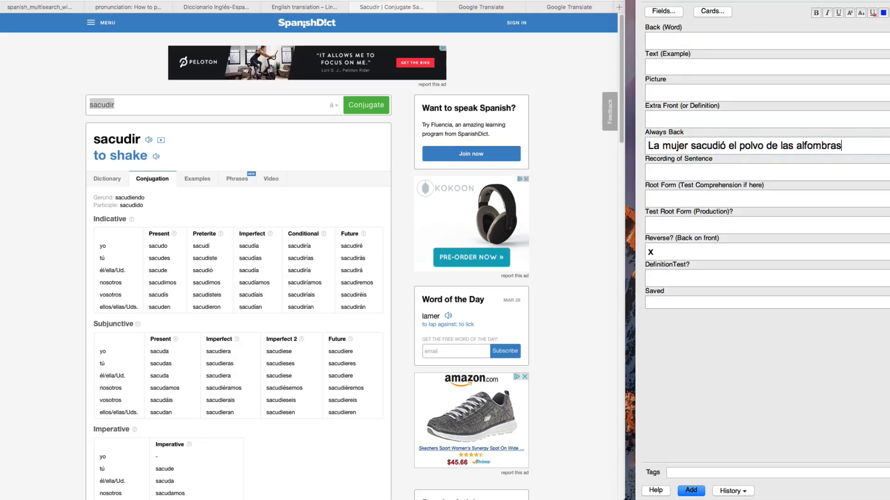
- Copy the sentence "La mujer sacudió el polvo de las alfombras" from Always Back into Text (Example)
triple_click(753, 145)
key("super+c")
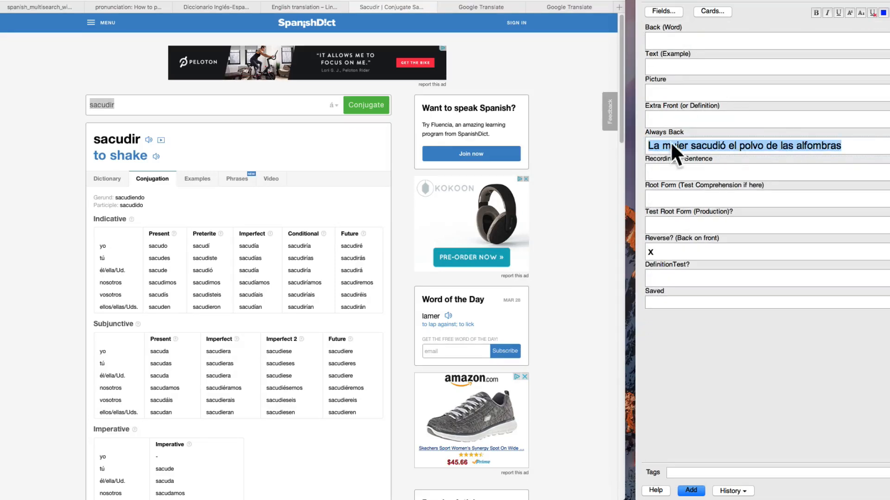
left_click(676, 66)
key("super+v")
- Replace "el polvo" with "__" in Text (Example) and put "polvo" in Back (Word)
double_click(738, 66)
key("super+c")
key("BackSpace")
key("BackSpace")
key("BackSpace")
key("BackSpace")
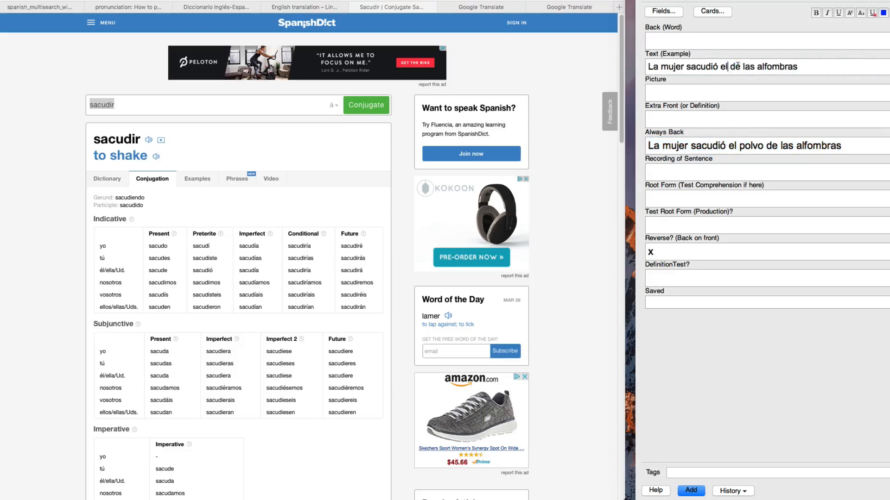
type("__")
left_click(712, 39)
key("super+v")
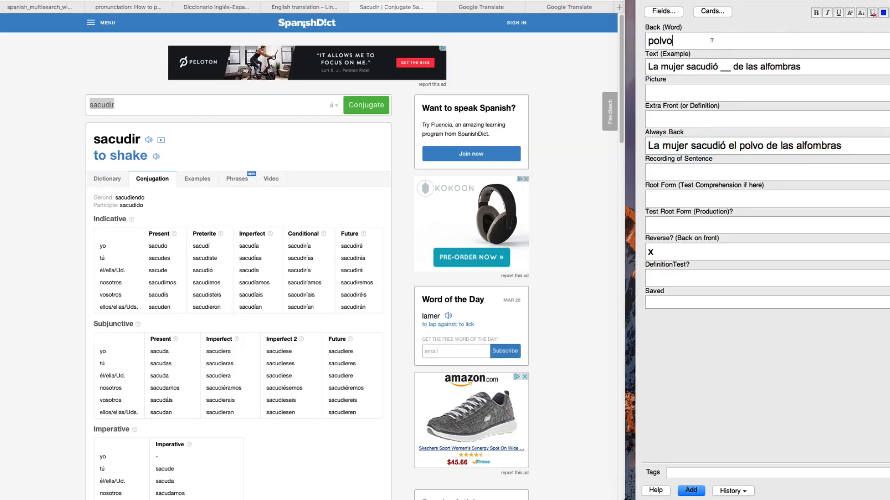
- Add "el polvo" below the sentence in Always Back, leaving a blank line between, with "el" in bold
left_click(852, 145)
key("Return")
key("Return")
type("el polvo")
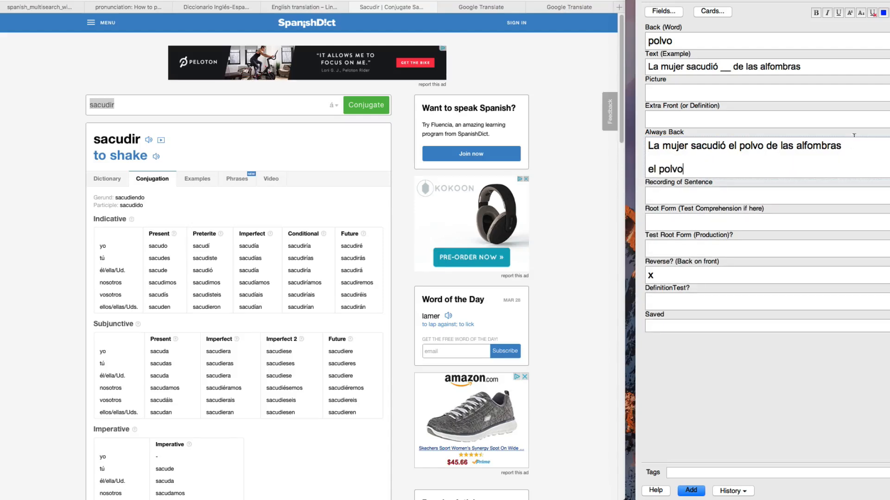
double_click(652, 168)
key("super+b")
left_click(689, 168)
- Run the Spanish multisearch for the word "polvo"
left_click(667, 90)
left_click(569, 53)
left_click(69, 7)
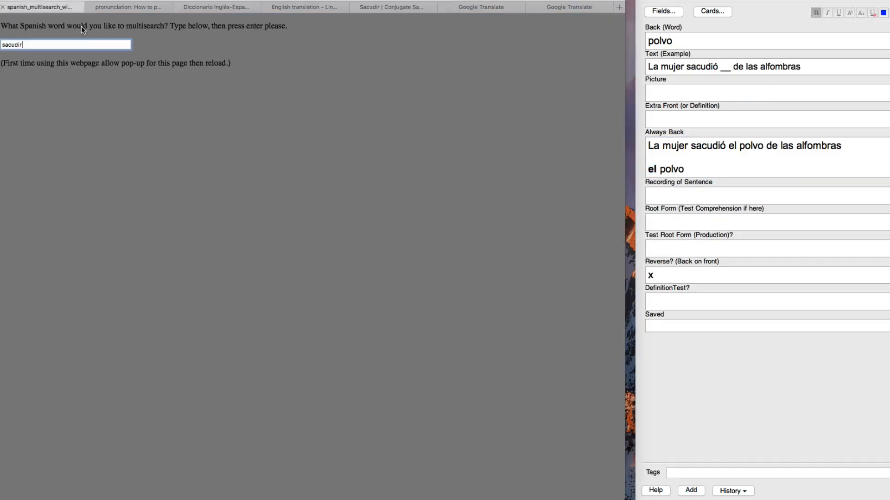
type("polvo")
key("Return")
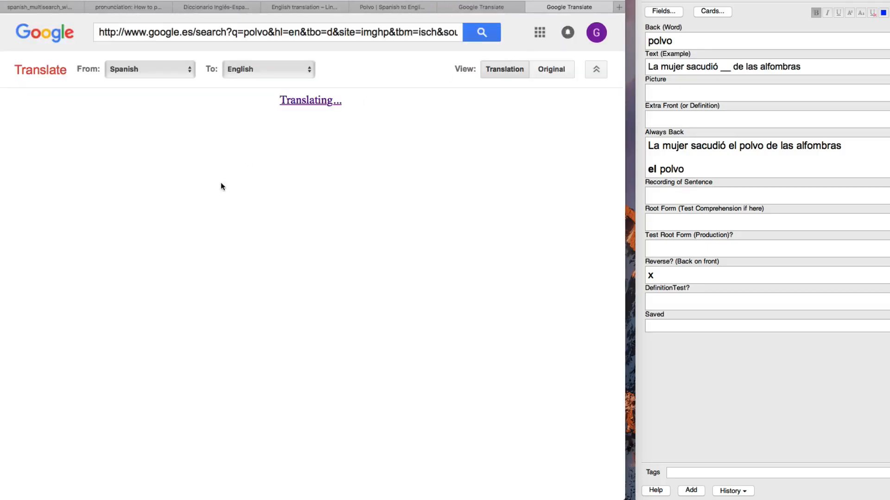
- Examine the Google image results and the Free Dictionary definitions for "polvo"
scroll(304, 233, "down", 3)
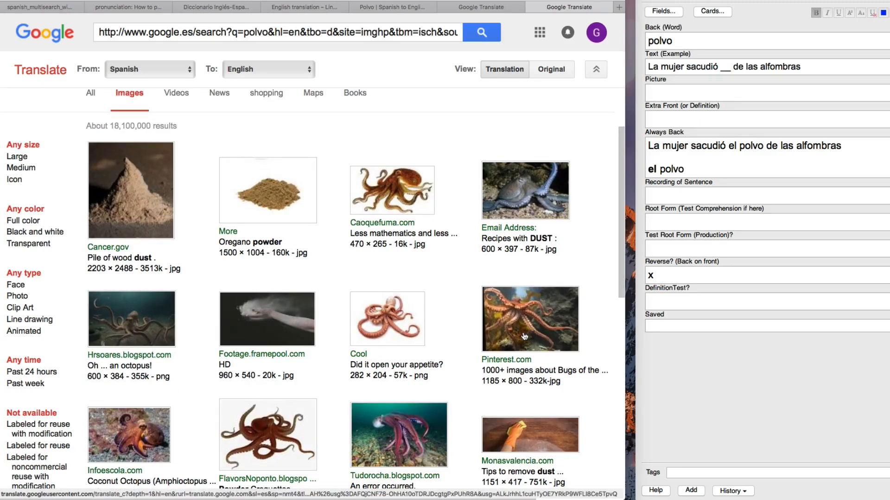
scroll(369, 414, "down", 1)
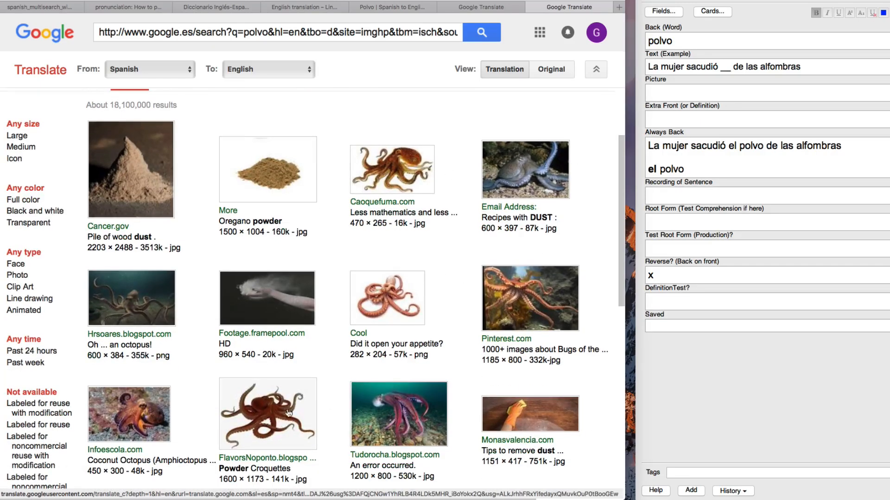
left_click(488, 7)
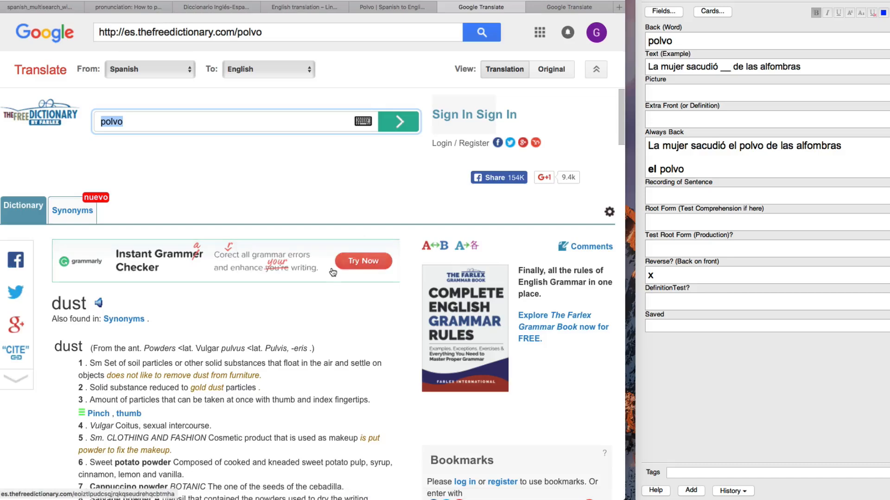
scroll(331, 268, "down", 4)
scroll(319, 254, "down", 1)
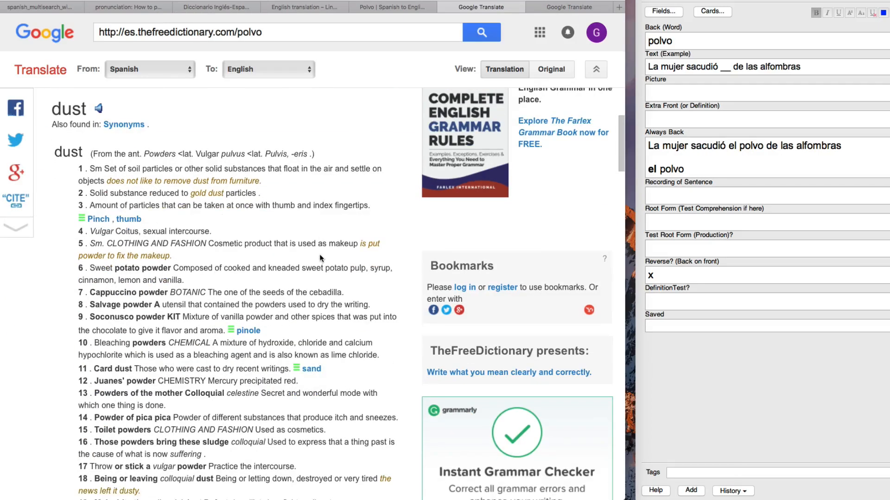
scroll(204, 285, "down", 5)
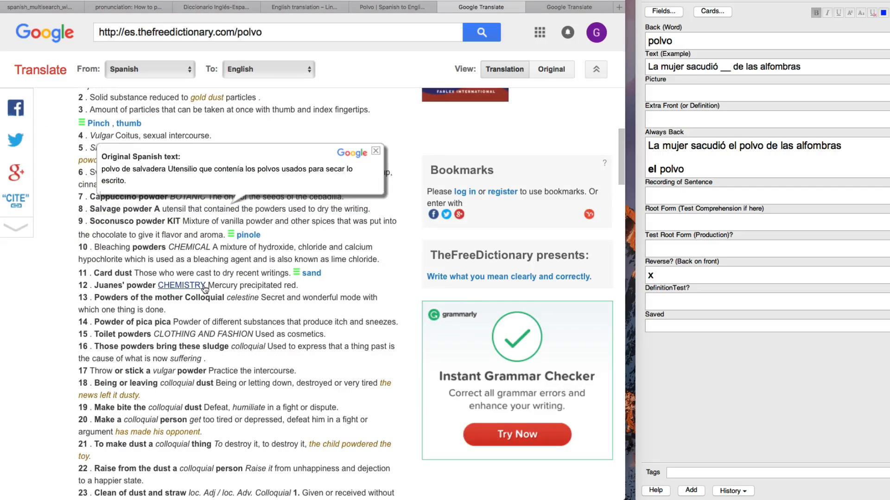
scroll(204, 284, "up", 1)
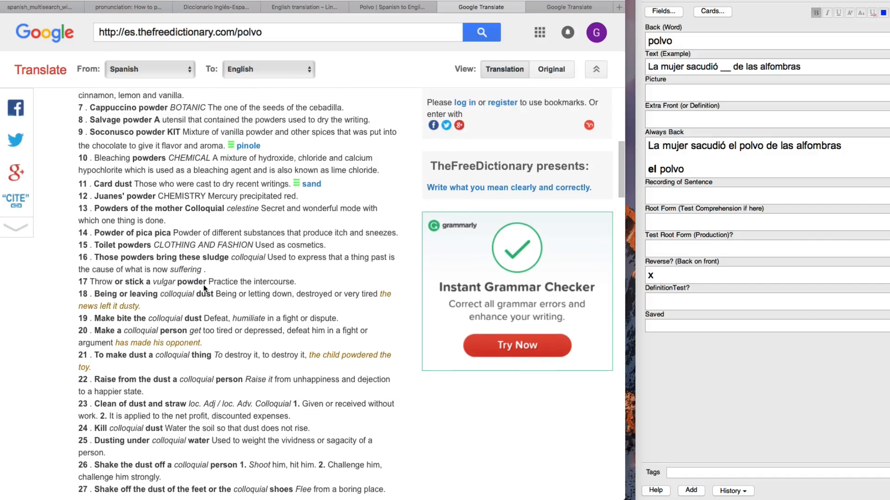
scroll(203, 289, "up", 5)
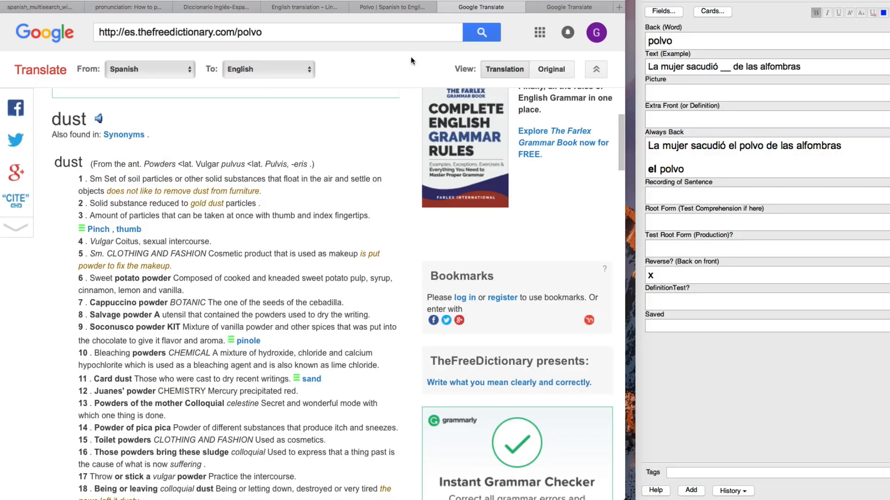
- Add the wood dust pile, oregano powder and "Recipes with DUST" octopus images from the results to the Picture field
left_click(554, 10)
left_click_drag(132, 186, 694, 94)
left_click_drag(268, 170, 749, 108)
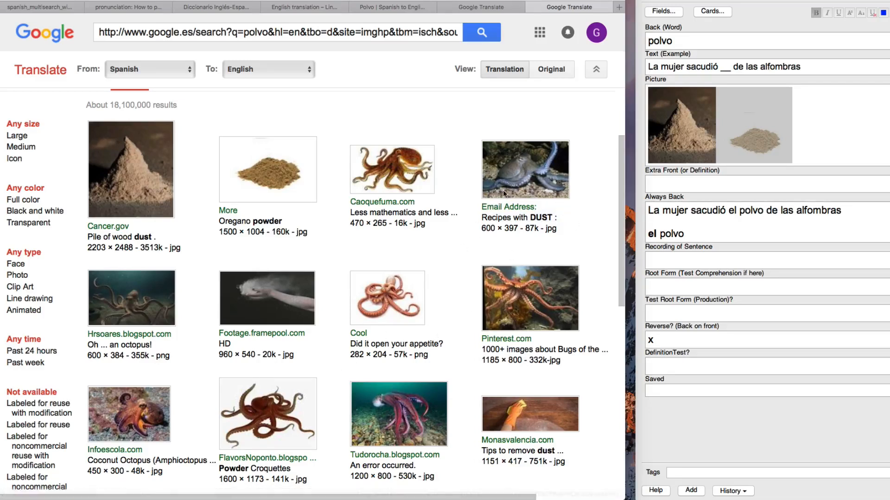
left_click_drag(551, 155, 886, 124)
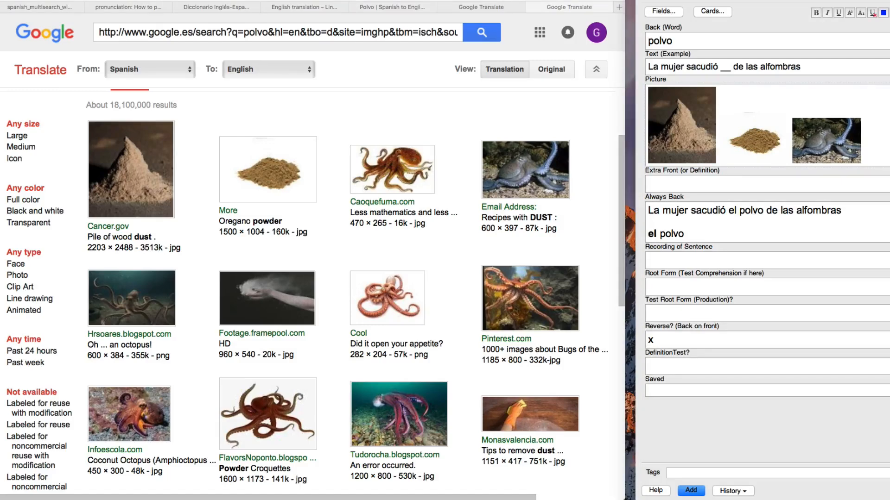
- Find the black-and-white image of dust blown from a hand and add it to the Picture field
scroll(282, 234, "down", 5)
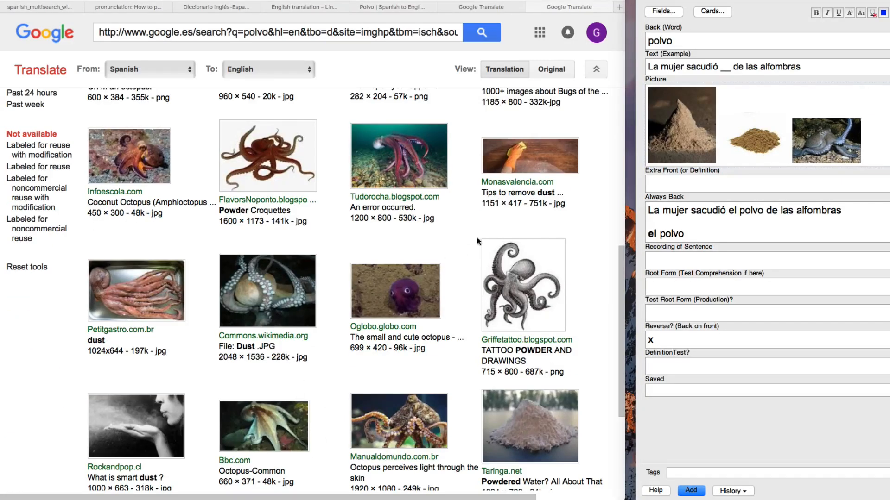
scroll(441, 257, "up", 5)
scroll(385, 236, "down", 5)
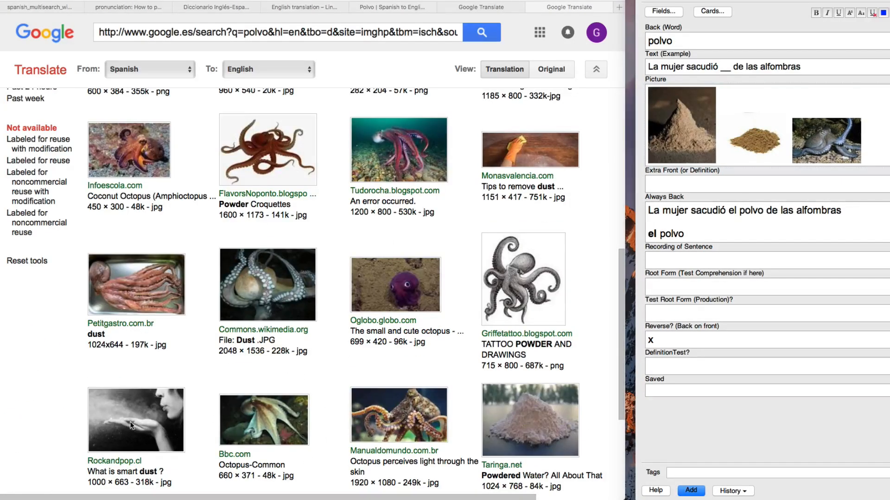
left_click_drag(128, 423, 873, 130)
left_click_drag(478, 115, 478, 98)
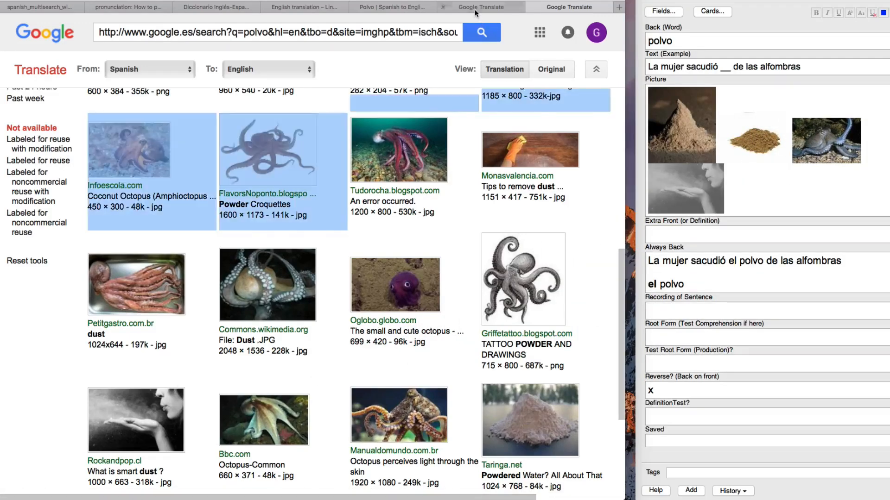
- Copy the original Spanish text of the first "polvo" definition into the Extra Front and DefinitionTest? fields
left_click(476, 13)
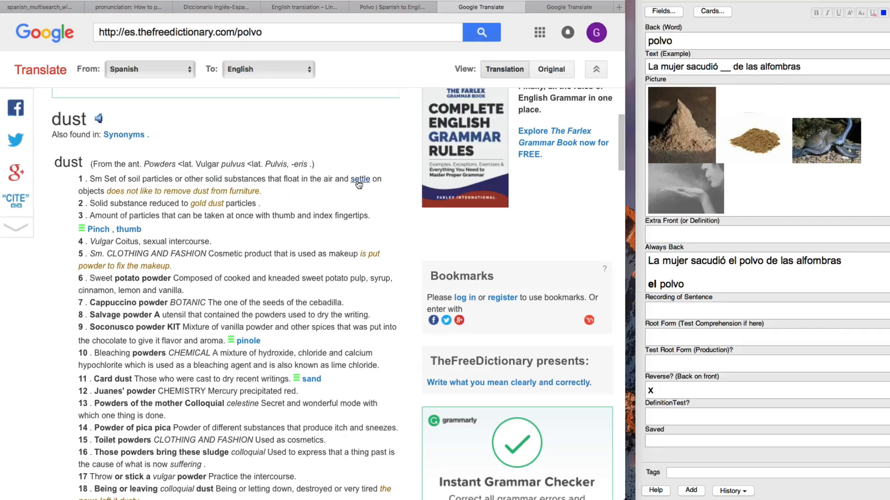
mouse_move(327, 181)
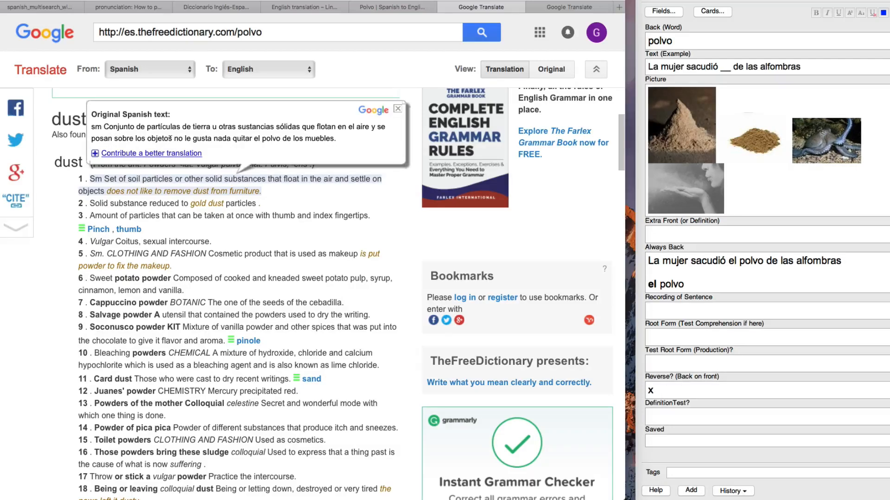
left_click_drag(171, 137, 105, 125)
key("super+c")
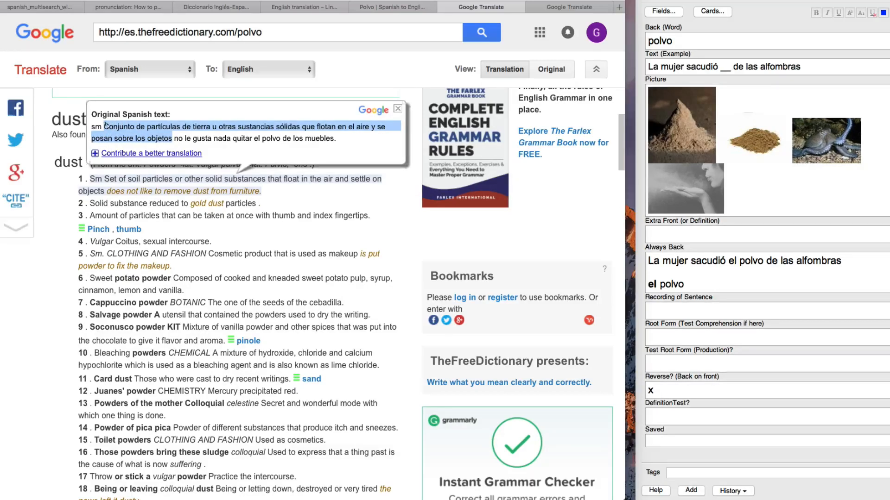
left_click(673, 235)
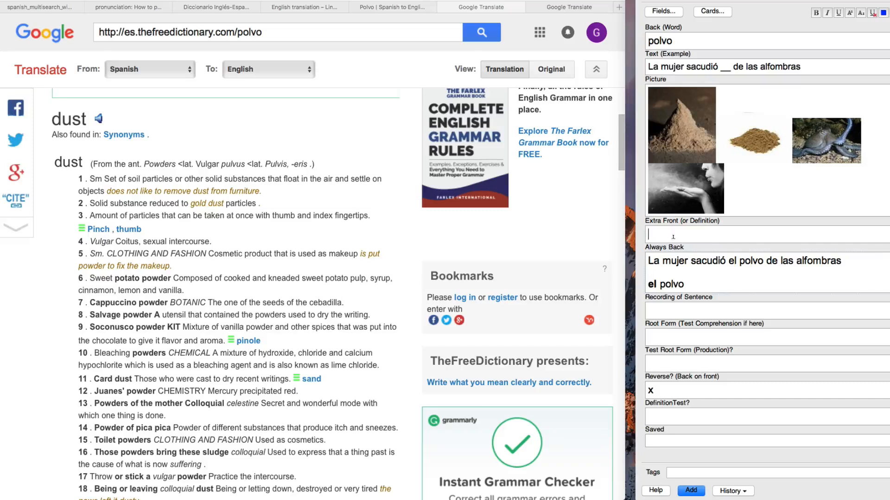
key("super+v")
left_click(673, 433)
key("super+v")
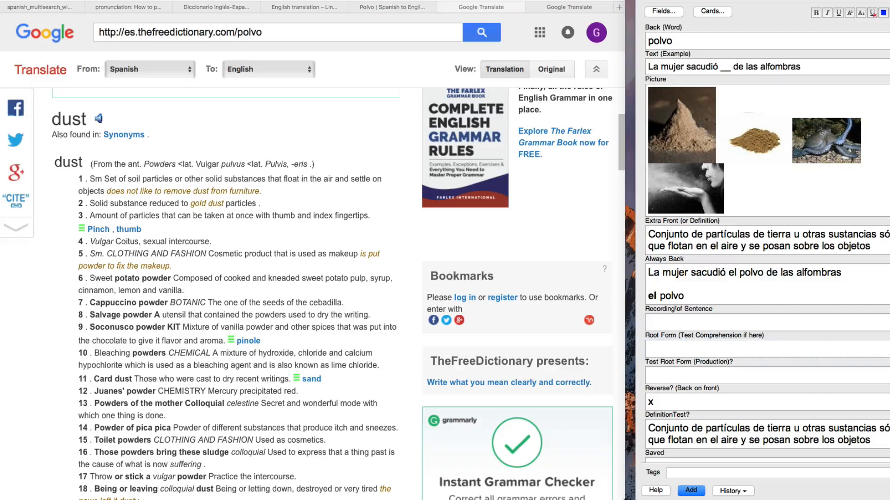
left_click_drag(693, 46, 624, 37)
left_click(696, 42)
double_click(662, 41)
left_click(684, 345)
left_click(721, 376)
double_click(660, 40)
left_click(673, 320)
- Add the finished "polvo" note to the collection and delete the leftover "el polvo" line from the Always Back field
left_click(694, 490)
left_click_drag(744, 158, 745, 181)
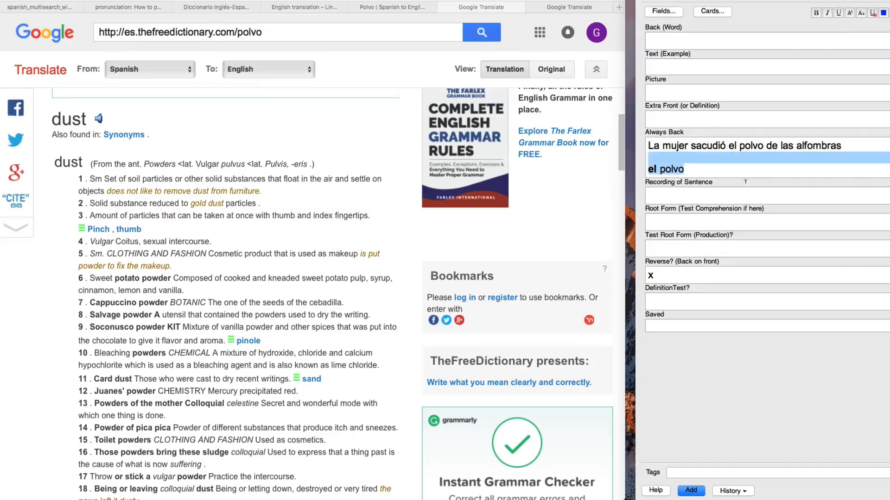
key("BackSpace")
- Copy the sentence "La mujer sacudió el polvo de las alfombras" from Always Back into Text (Example) and select "alfombras" there
left_click_drag(842, 147, 705, 132)
key("ctrl+c")
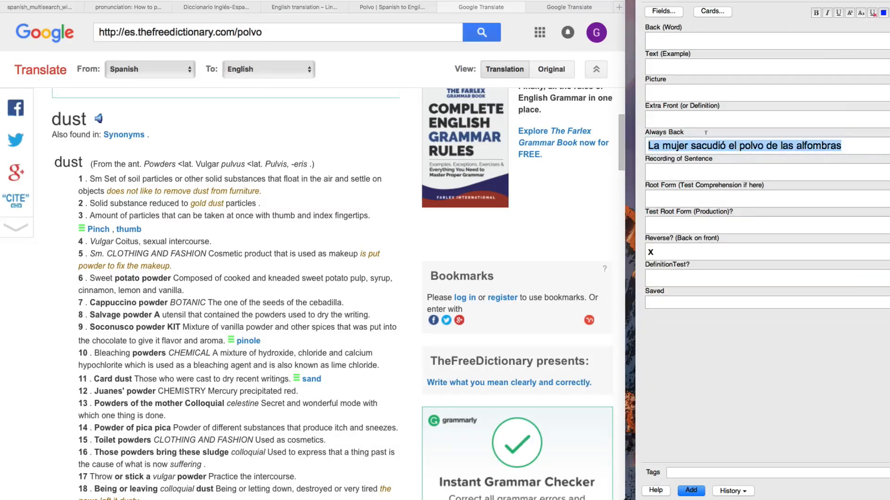
left_click(681, 66)
key("ctrl+v")
double_click(670, 66)
double_click(806, 65)
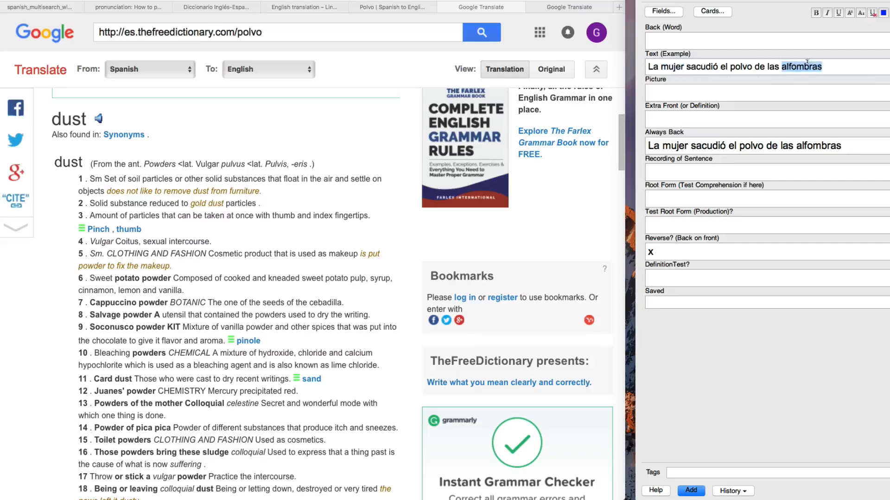